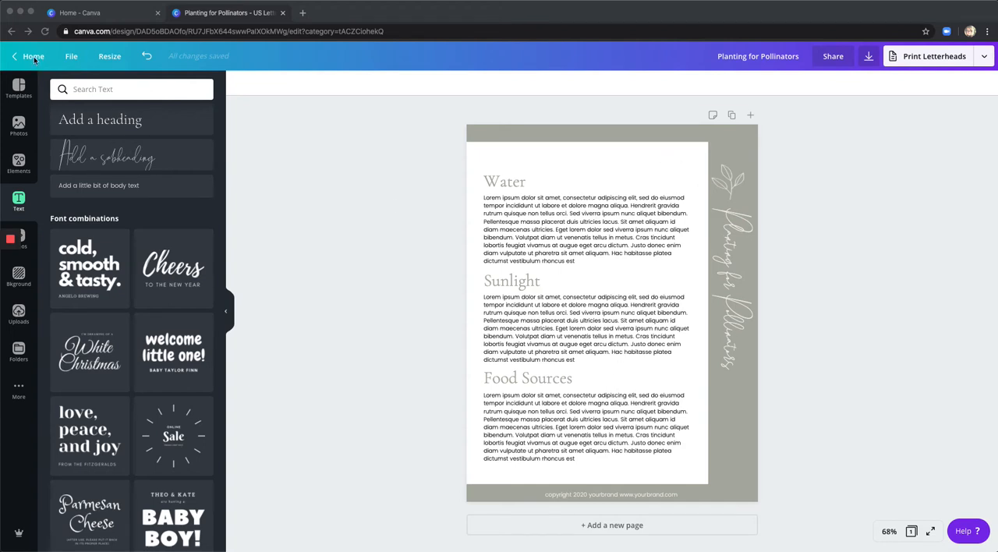
# Enter custom dimensions of 8.5 by 11 inches for a new design on the Canva home page.
pyautogui.click(92, 13)
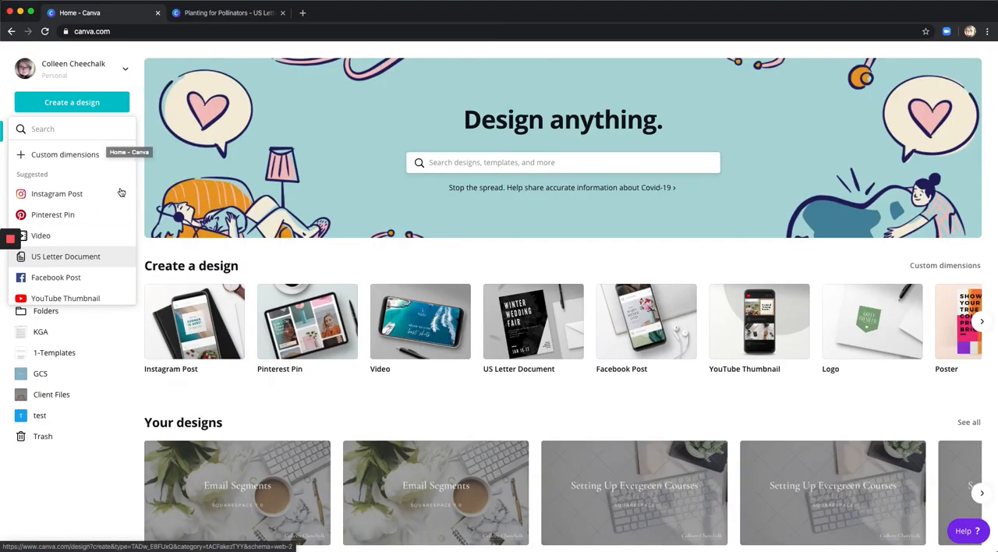
pyautogui.click(76, 159)
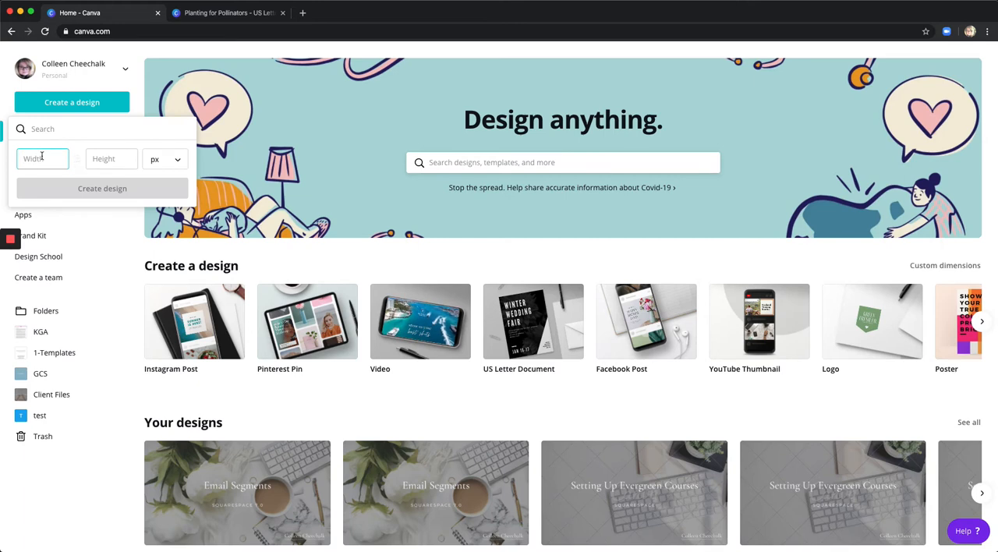
pyautogui.click(164, 160)
pyautogui.click(165, 182)
pyautogui.click(40, 159)
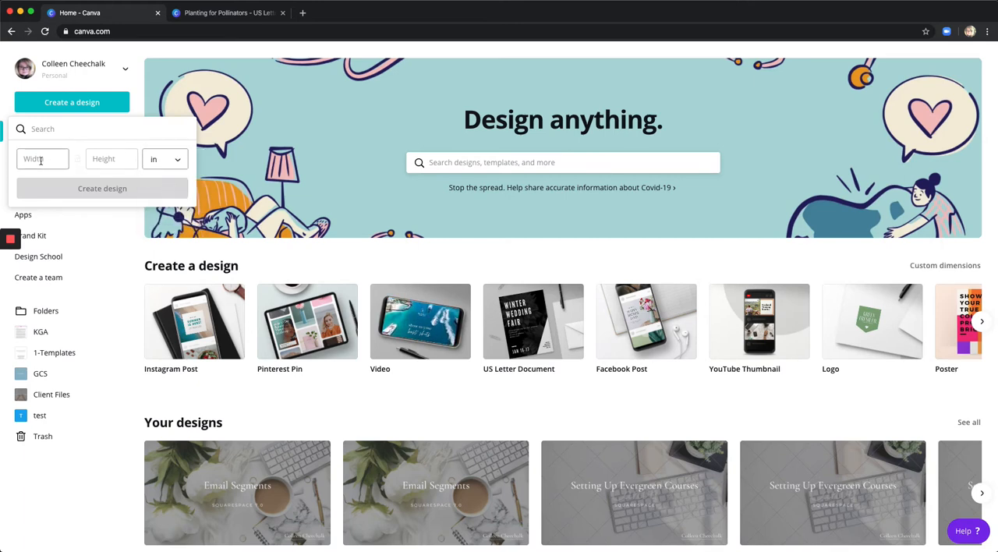
pyautogui.write('8.5')
pyautogui.click(102, 159)
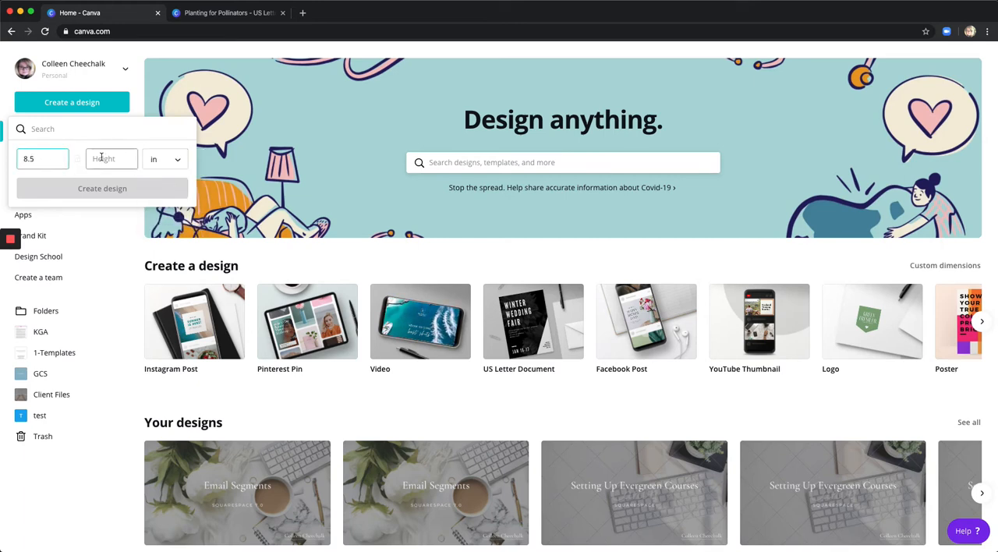
pyautogui.write('11')
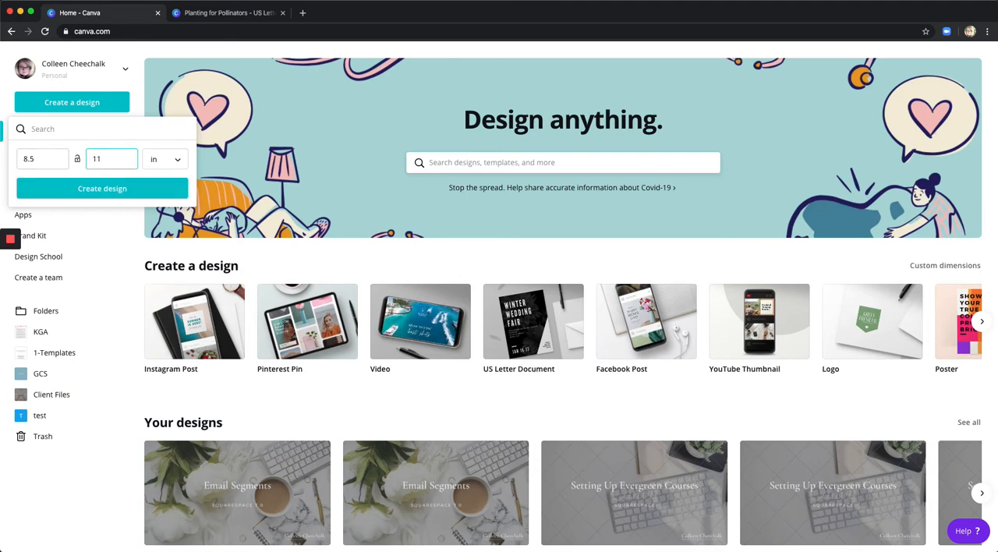
pyautogui.click(78, 68)
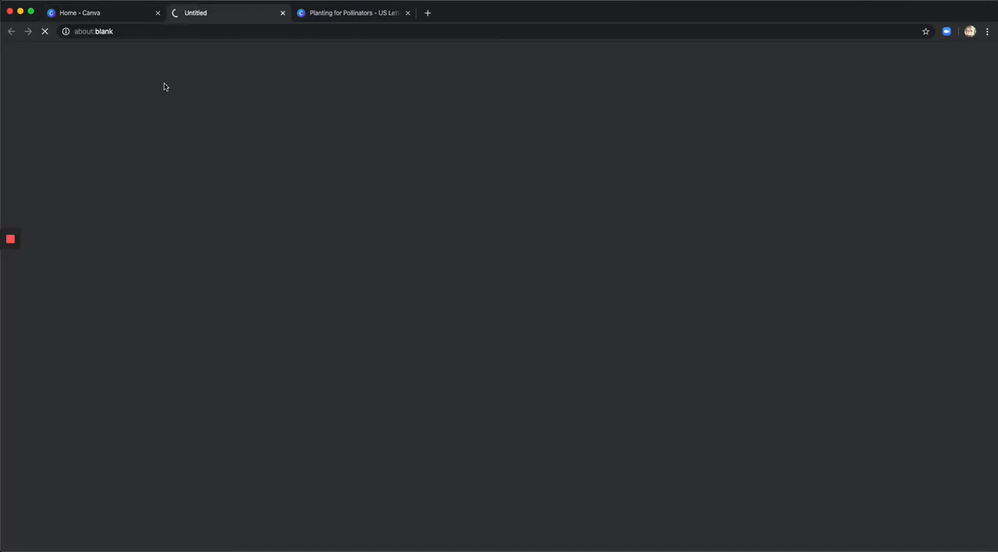
# Create a new blank US Letter Document design from the Canva home page.
pyautogui.click(109, 12)
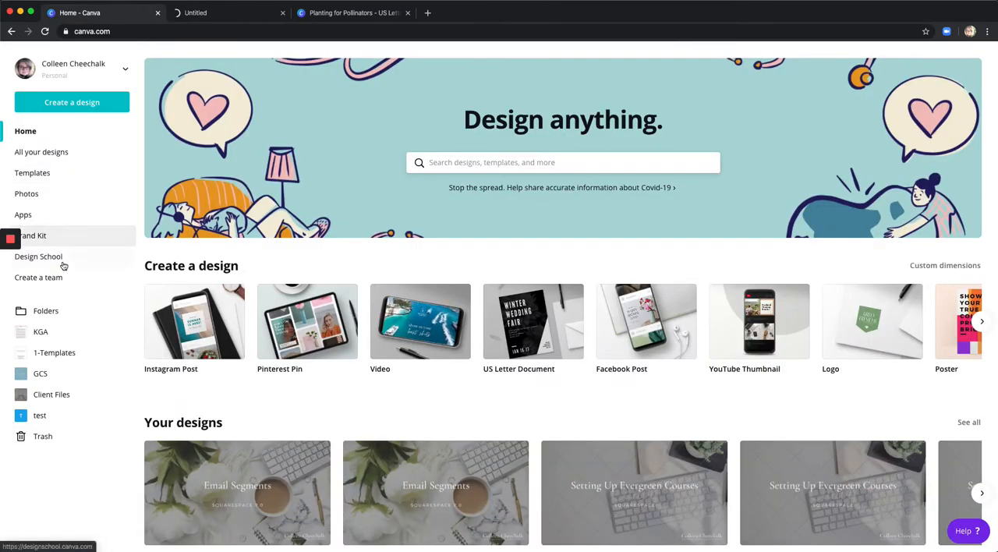
pyautogui.click(80, 111)
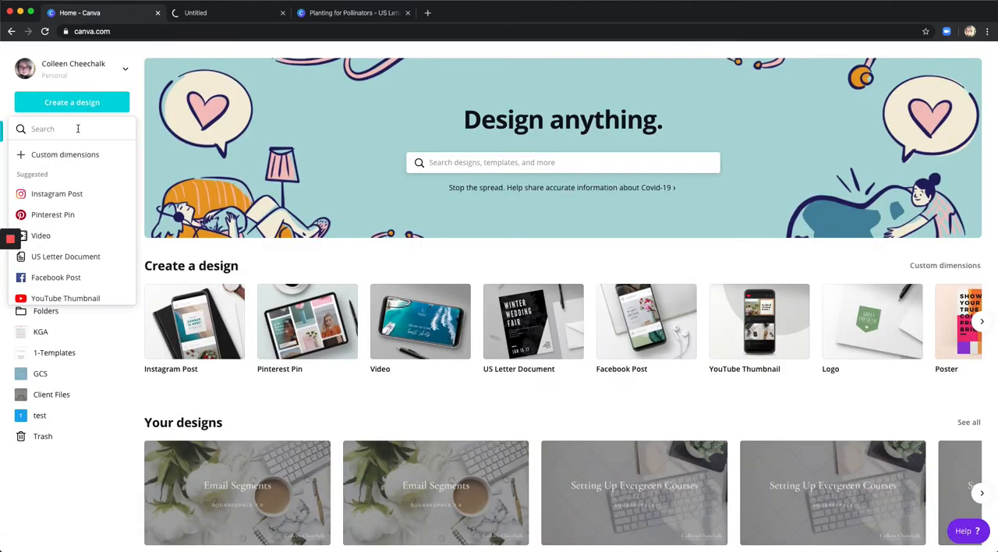
pyautogui.click(74, 257)
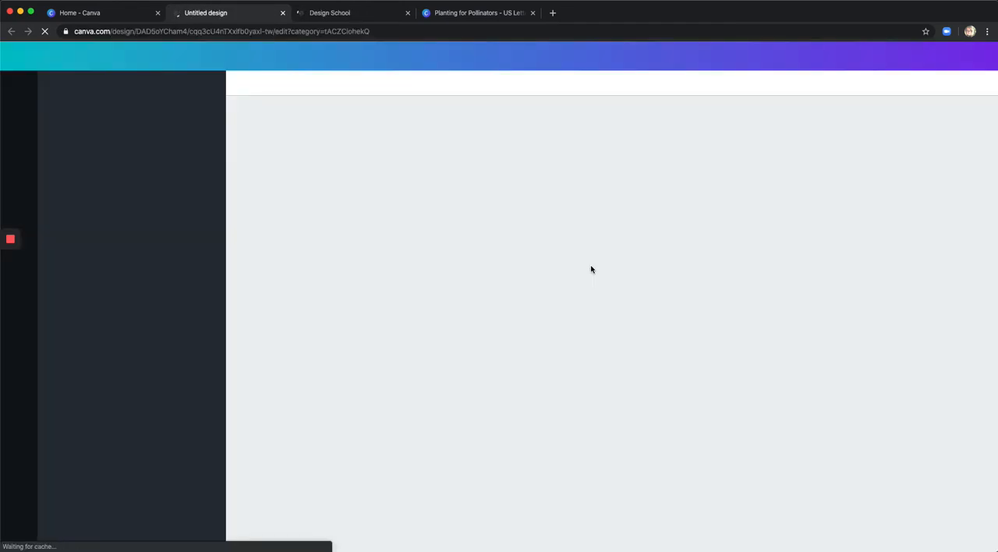
# Add a second page to the Planting for Pollinators design and open the colour choices for its background.
pyautogui.click(468, 14)
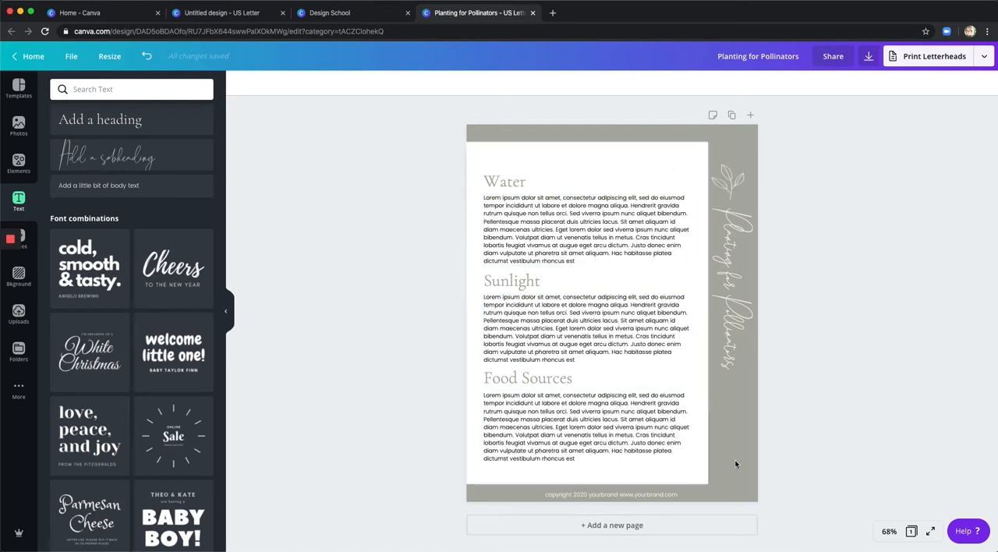
pyautogui.click(624, 530)
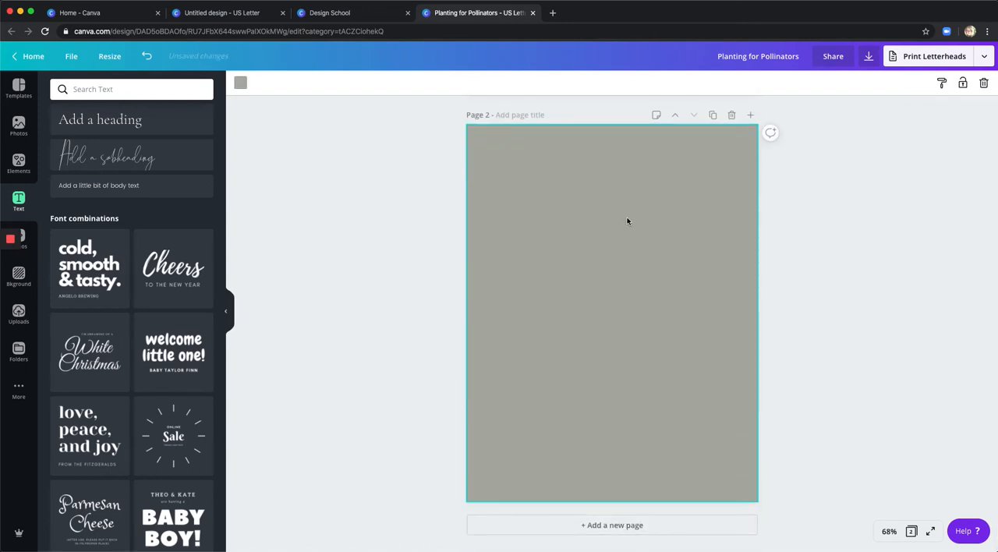
pyautogui.scroll(3, 626, 221)
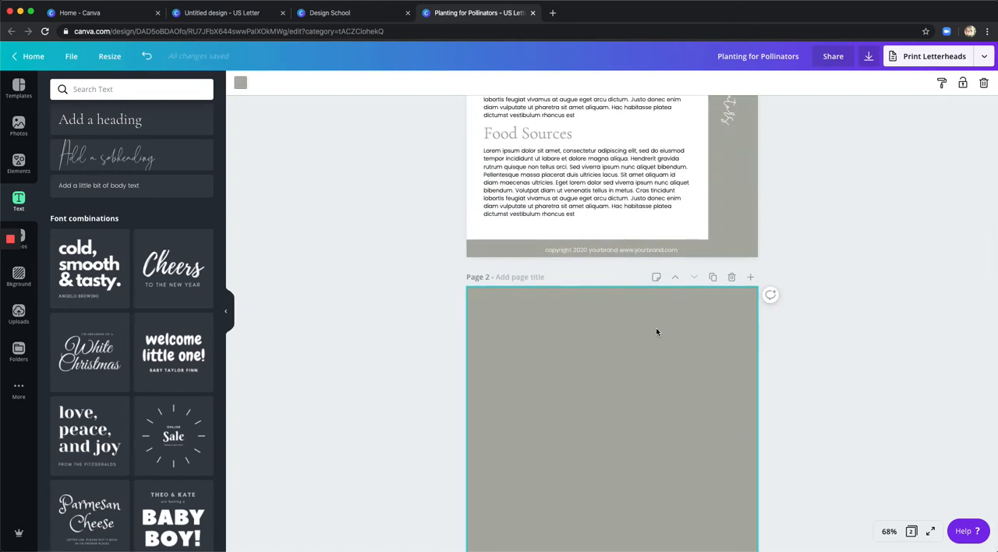
pyautogui.scroll(-3, 656, 332)
pyautogui.click(241, 83)
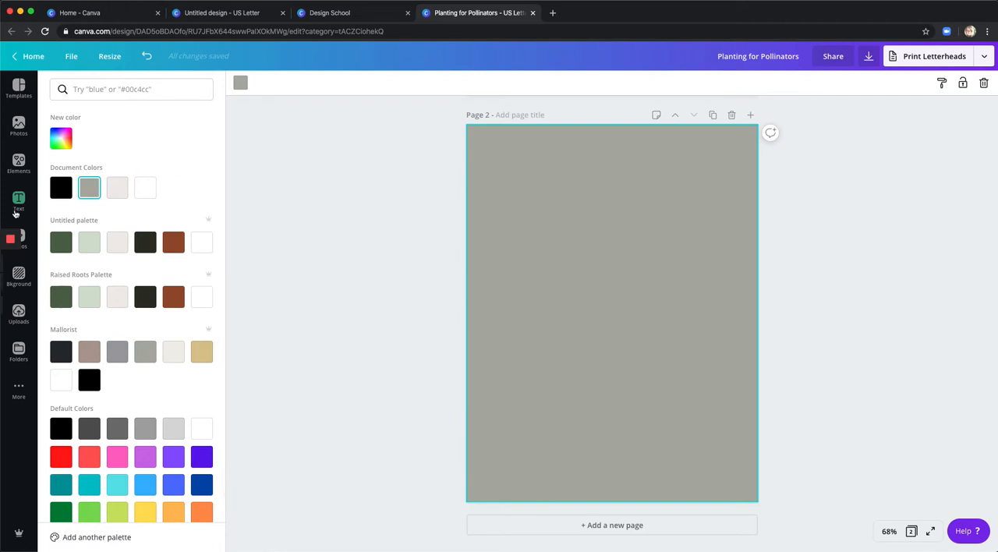
# Place a square shape near the page's left edge and stretch it down to leave a narrow background band at the bottom.
pyautogui.click(18, 164)
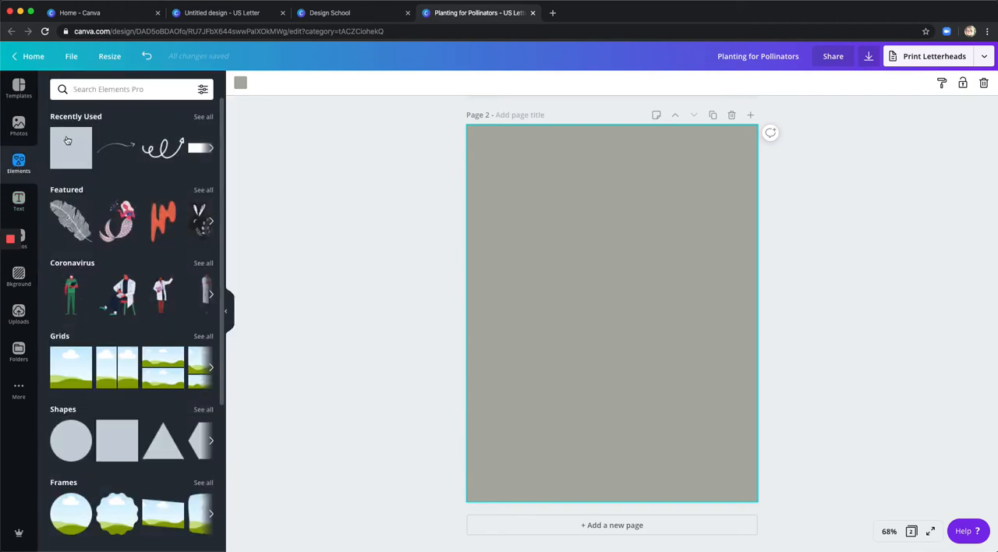
pyautogui.moveTo(70, 150); pyautogui.dragTo(488, 164)
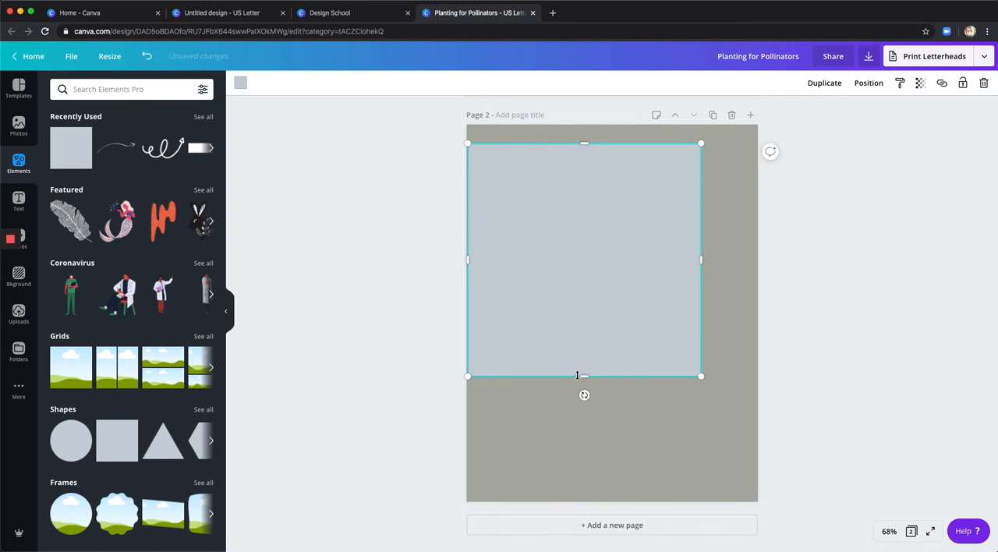
pyautogui.moveTo(579, 376); pyautogui.dragTo(572, 484)
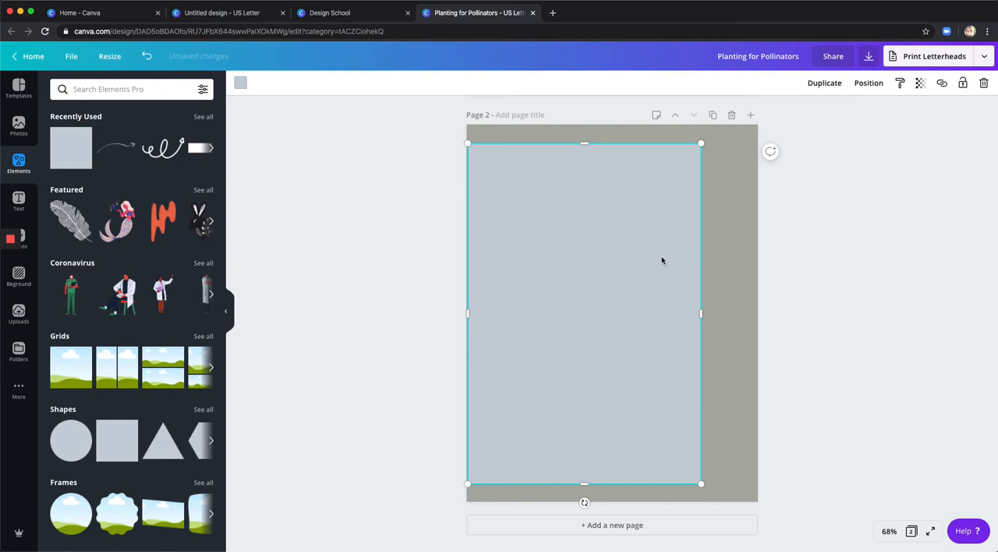
# Fill the tall rectangle on page 2 with white.
pyautogui.click(241, 83)
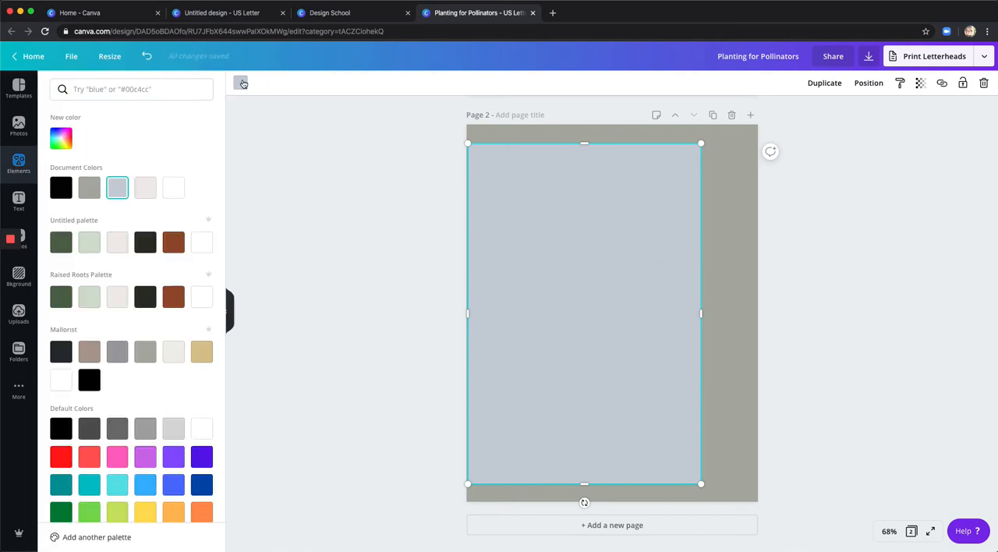
pyautogui.click(199, 246)
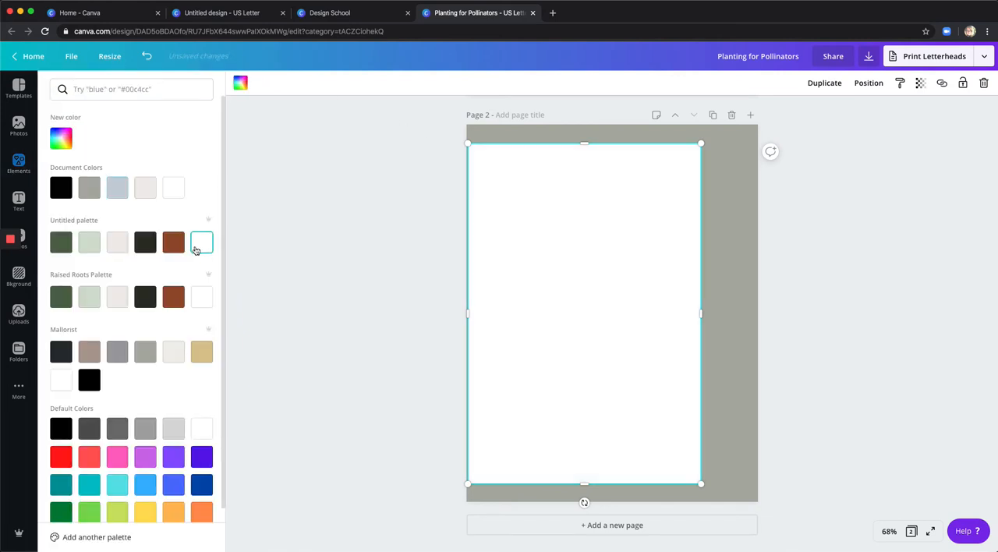
pyautogui.click(289, 237)
pyautogui.click(386, 233)
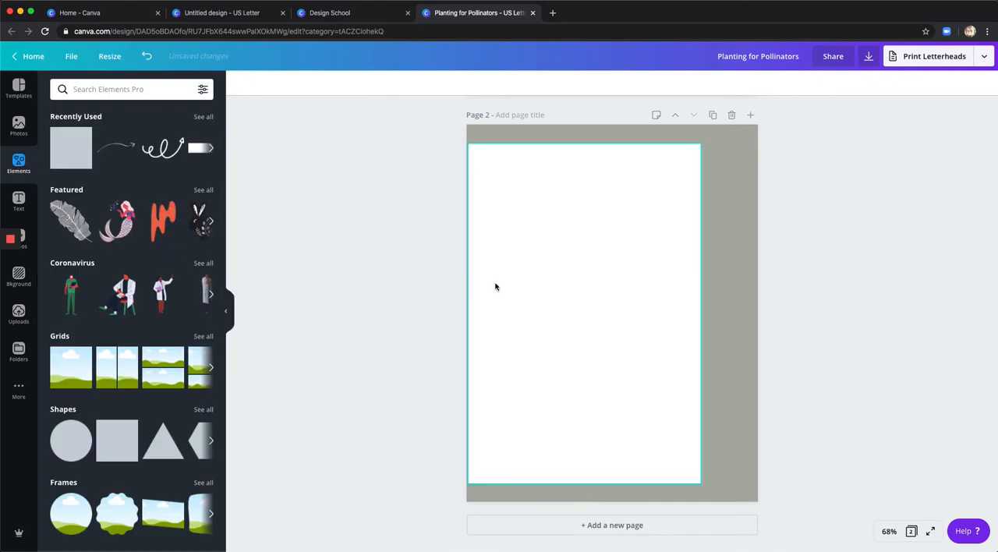
# Extend the white rectangle's left side so it meets the page's left edge.
pyautogui.click(527, 299)
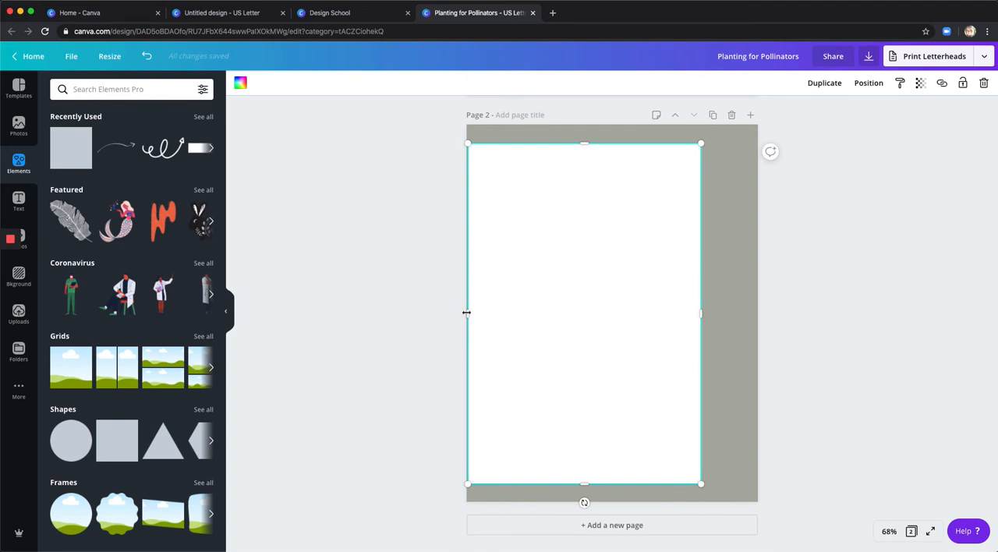
pyautogui.moveTo(466, 313); pyautogui.dragTo(464, 312)
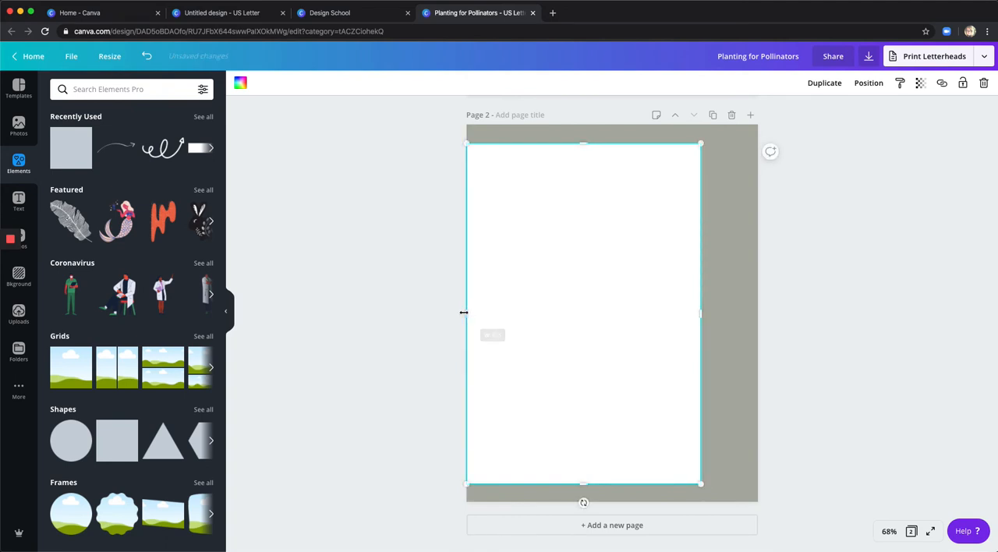
pyautogui.click(438, 314)
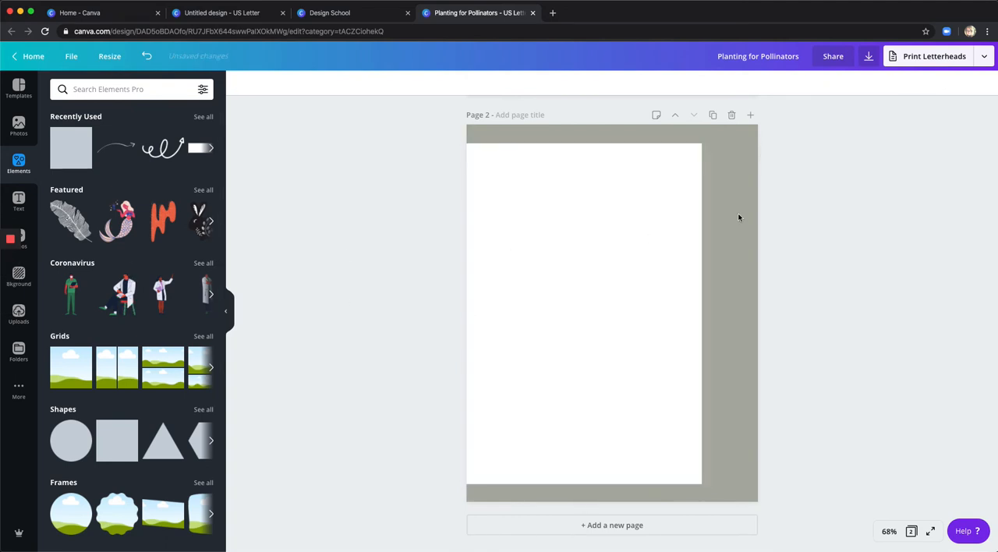
# Add a subheading to page 2 in the script font reading "Planting for Pollinators".
pyautogui.click(19, 202)
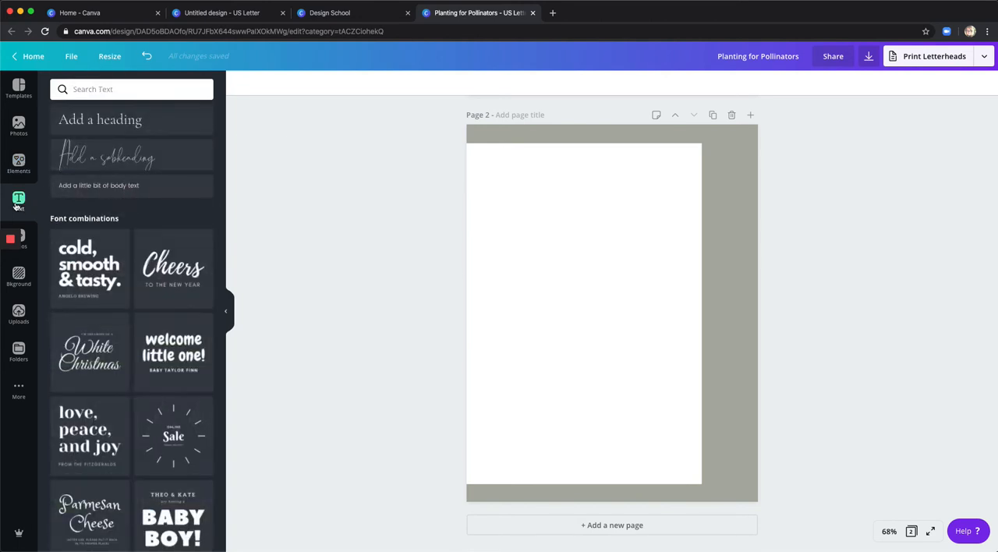
pyautogui.click(123, 159)
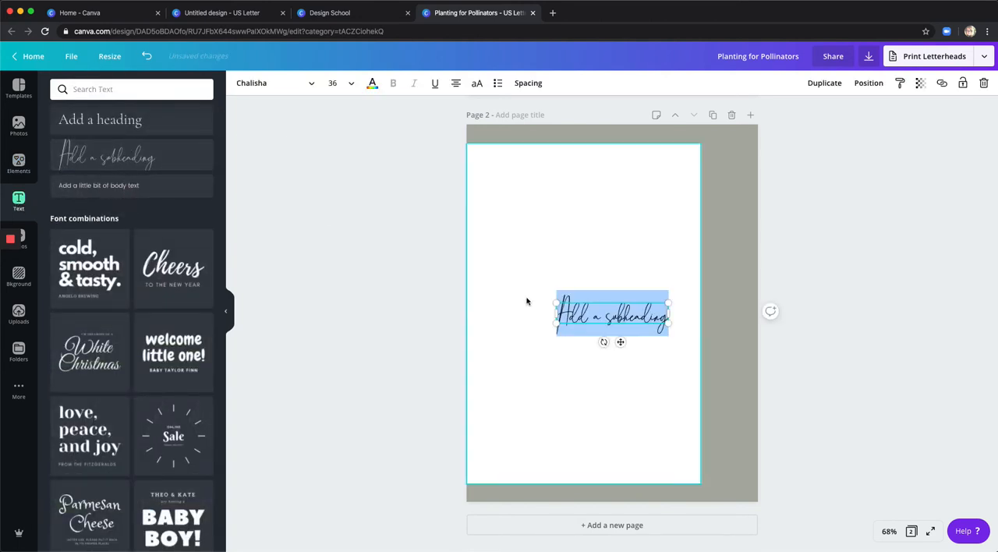
pyautogui.doubleClick(596, 316)
pyautogui.tripleClick(595, 317)
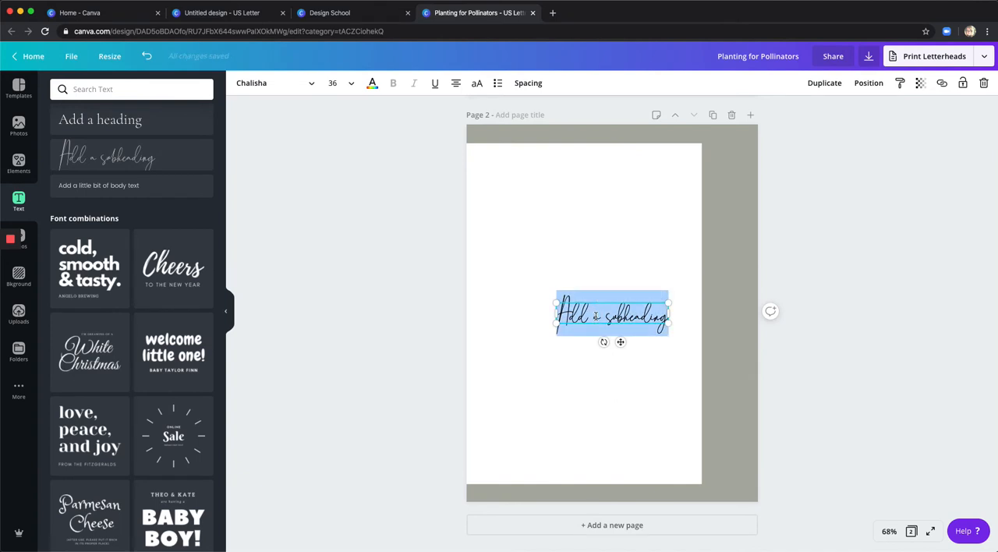
pyautogui.write('Planting')
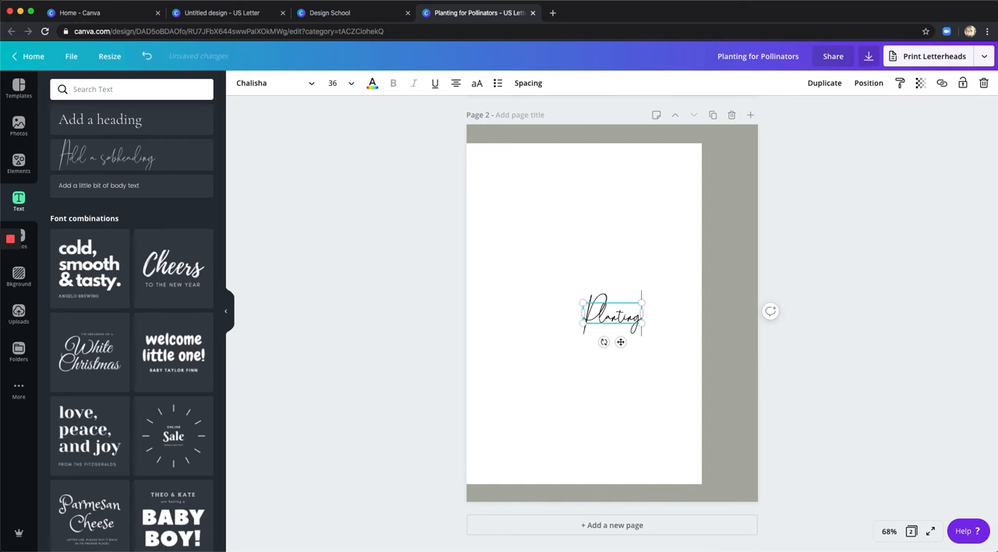
pyautogui.write(' for Pol')
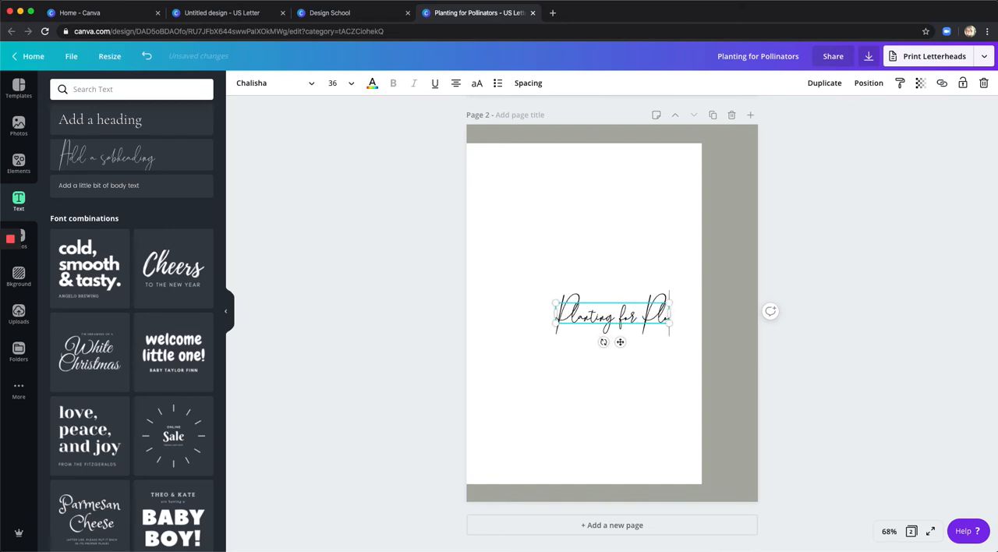
pyautogui.press('BackSpace')
pyautogui.press('BackSpace')
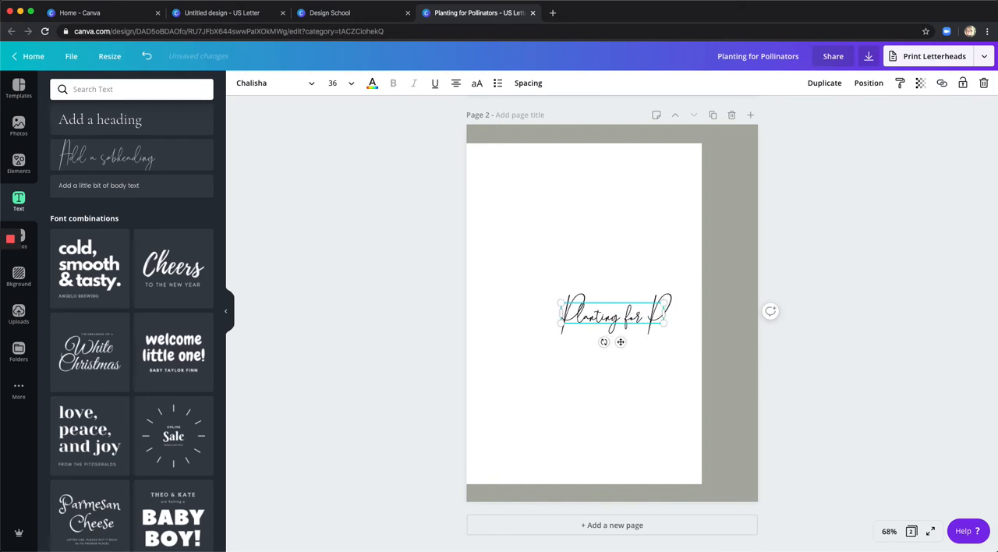
pyautogui.write('ollinators')
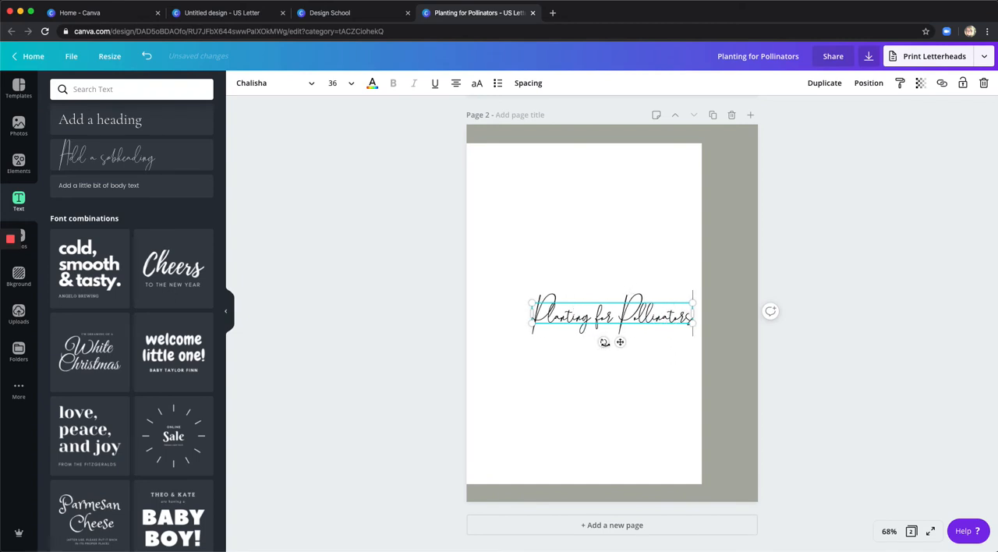
# Rotate the title to read top to bottom in the page's right grey strip and colour it the light off-white document colour.
pyautogui.moveTo(605, 342); pyautogui.dragTo(584, 306)
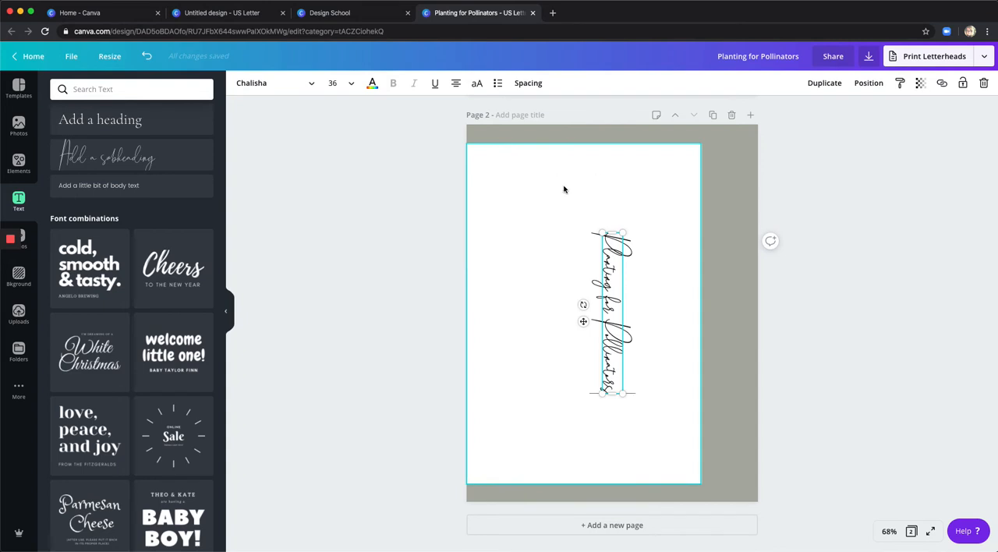
pyautogui.moveTo(584, 324); pyautogui.dragTo(701, 331)
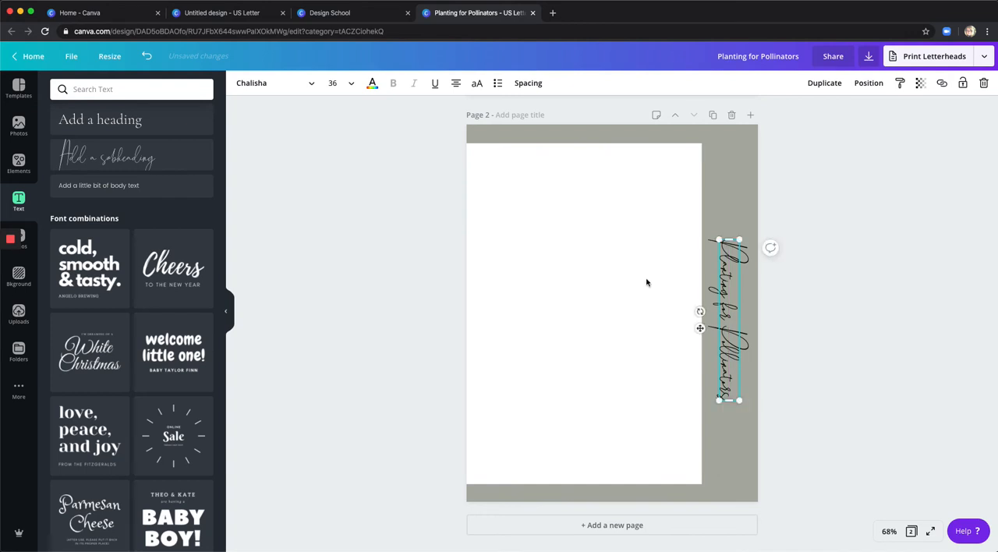
pyautogui.click(373, 83)
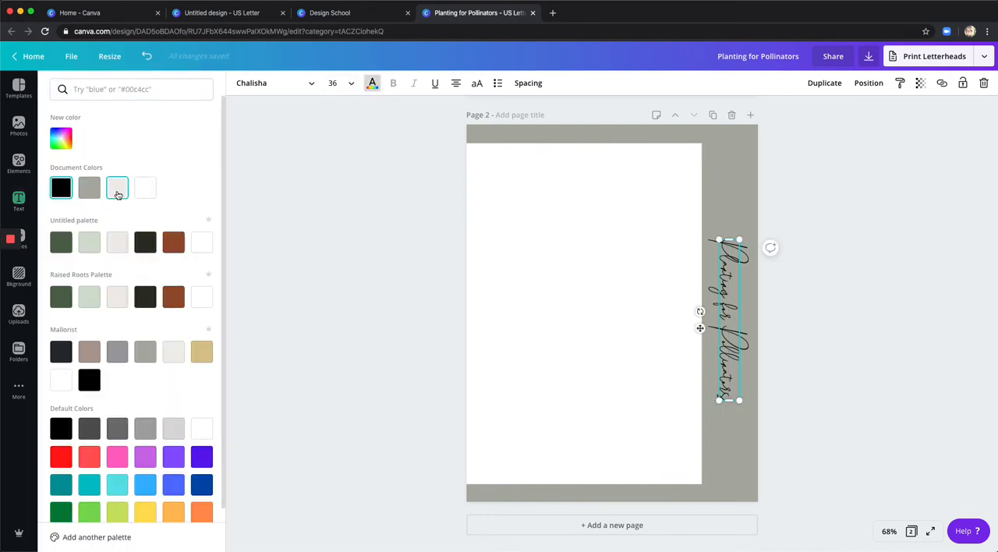
pyautogui.click(117, 188)
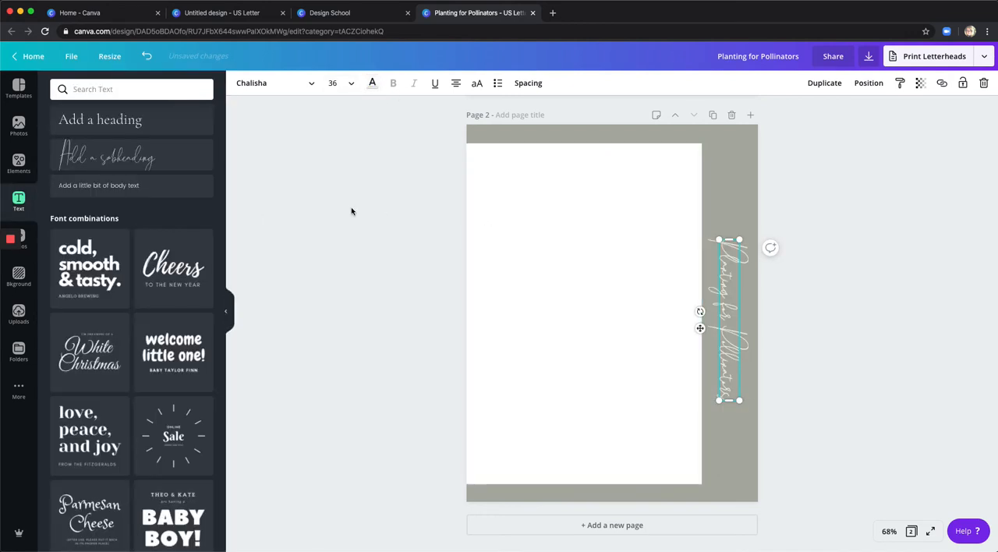
# Add the uploaded white leaf graphic to page 2 and place it in the grey strip just above the vertical title.
pyautogui.click(18, 316)
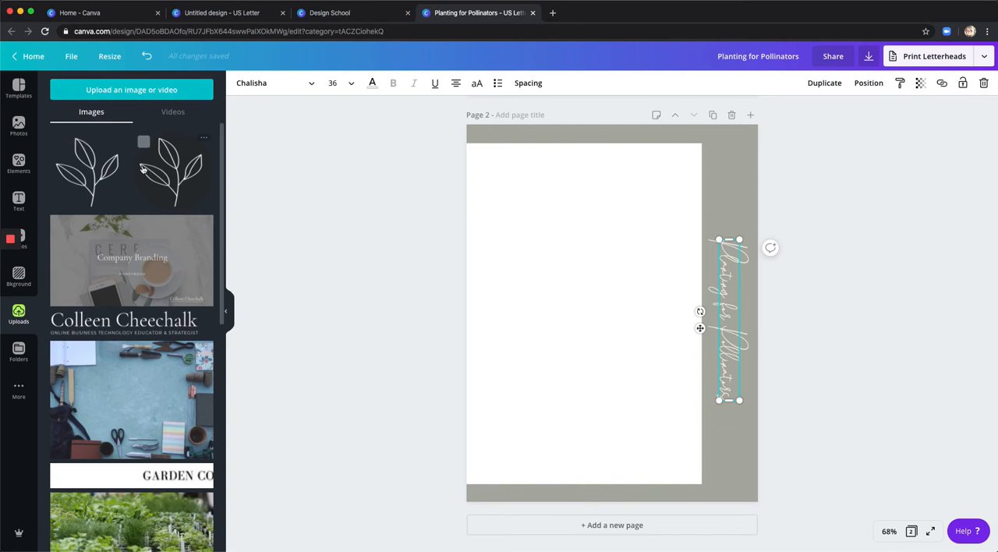
pyautogui.click(92, 179)
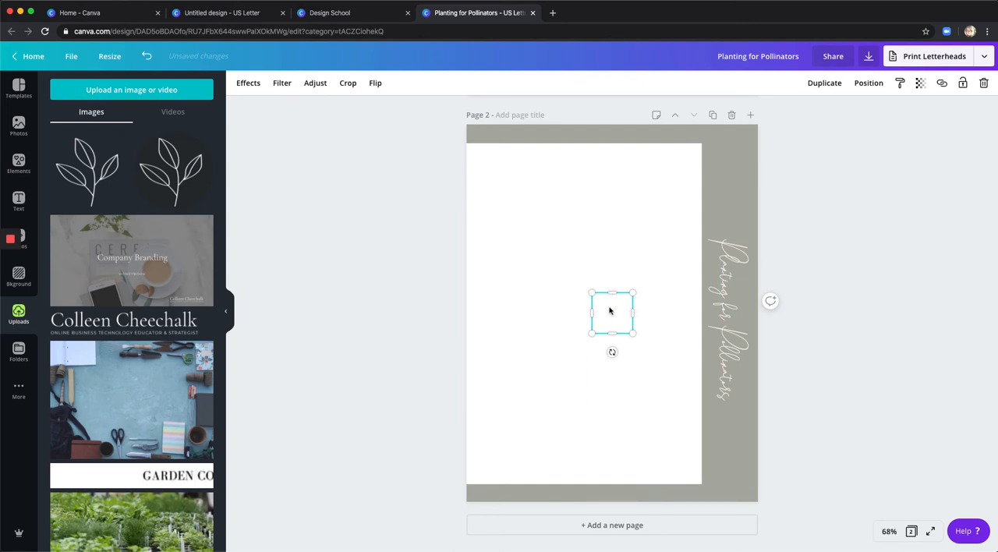
pyautogui.moveTo(621, 293); pyautogui.dragTo(721, 205)
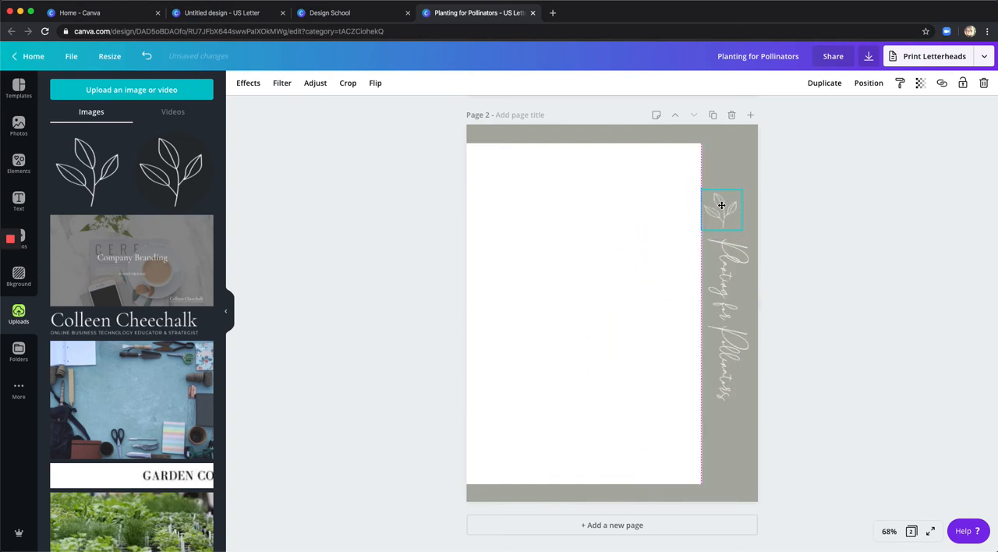
pyautogui.click(813, 268)
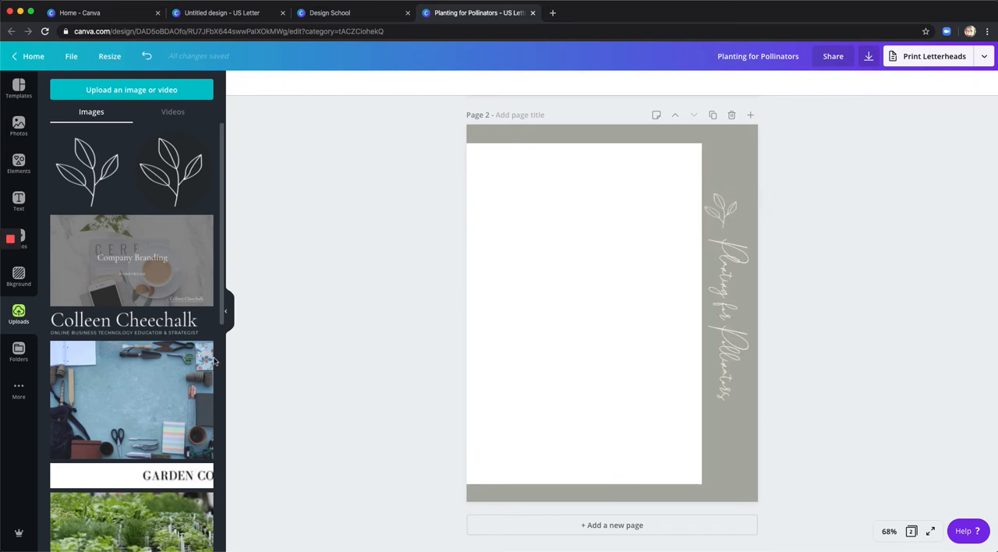
# Add a body text box in page 2's bottom grey band and colour it the light off-white document colour.
pyautogui.click(18, 201)
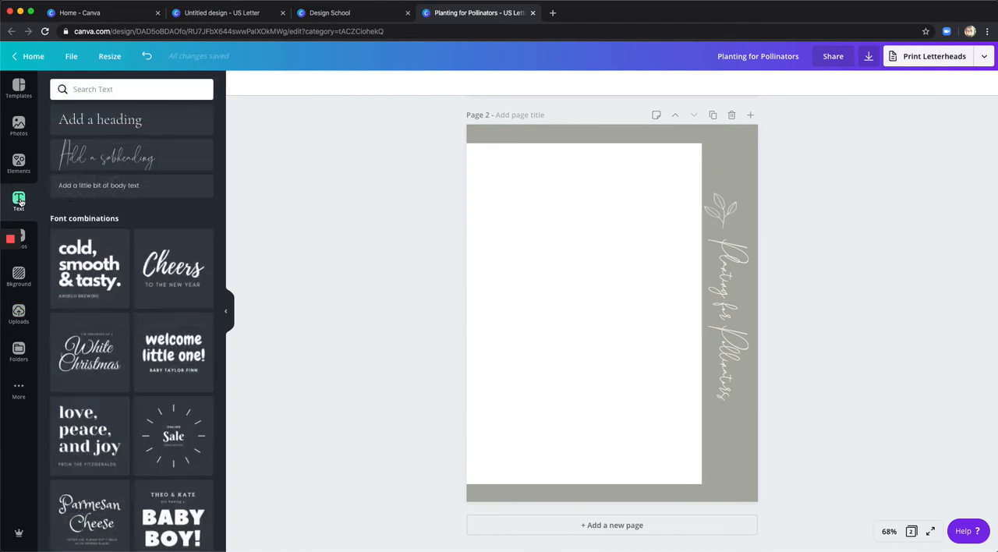
pyautogui.click(121, 188)
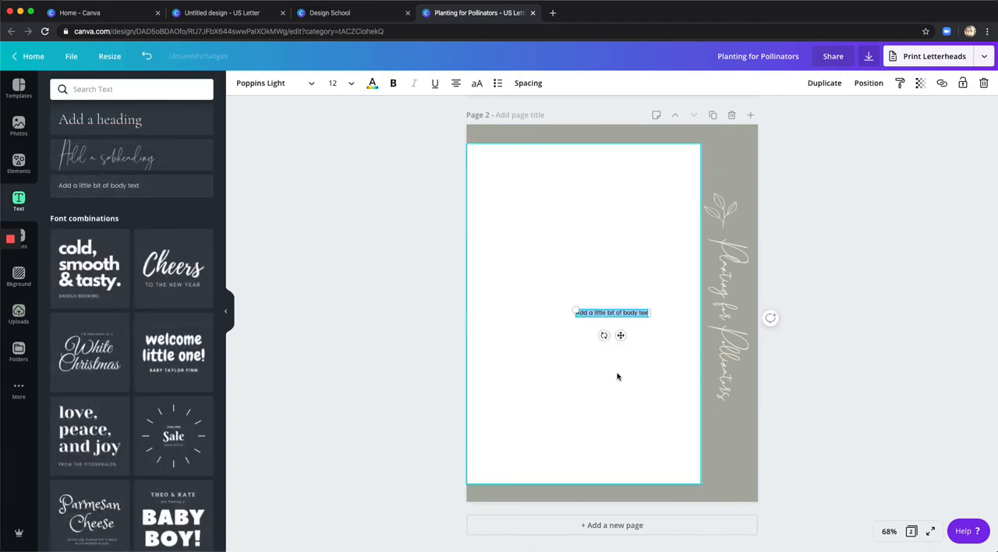
pyautogui.moveTo(620, 335); pyautogui.dragTo(622, 521)
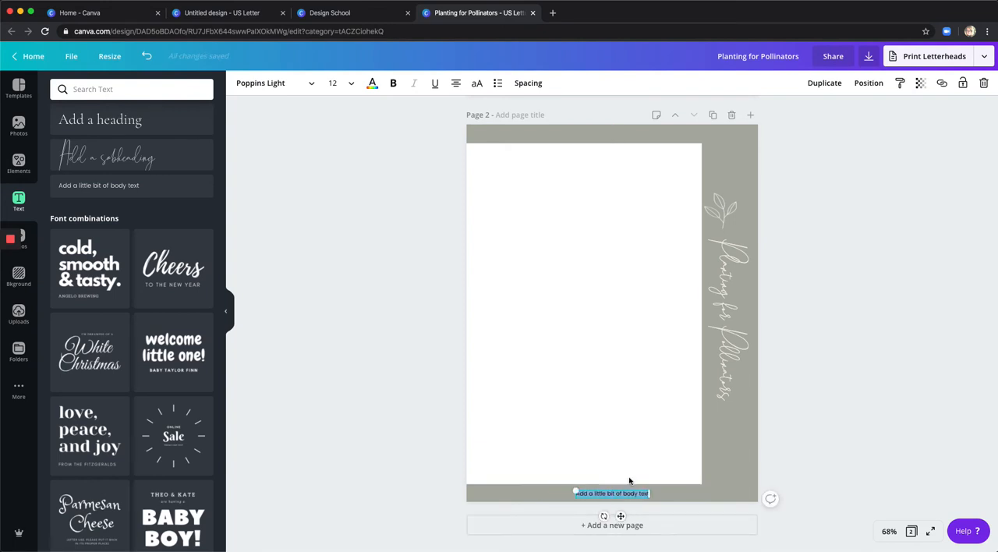
pyautogui.click(373, 83)
pyautogui.click(117, 188)
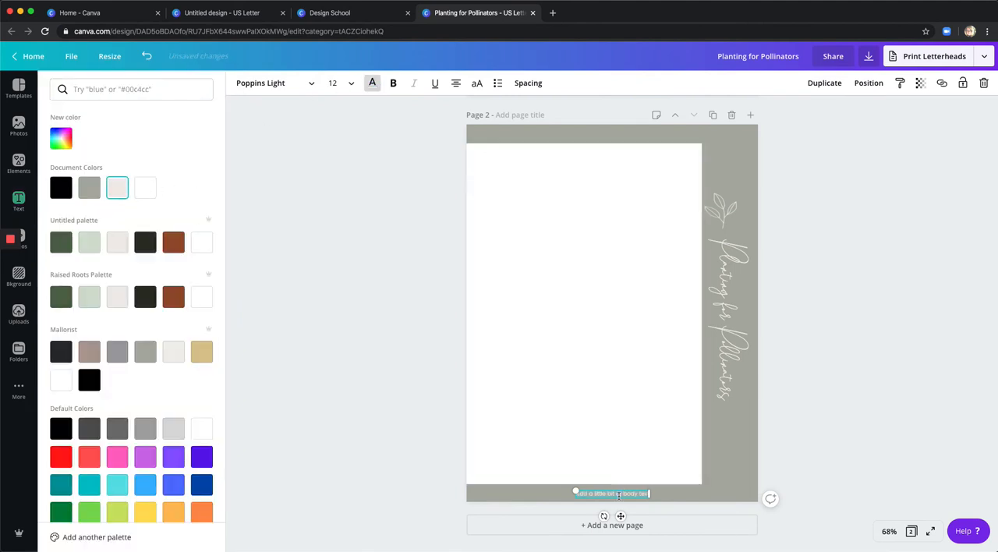
pyautogui.write('copyright 2020 your brand www.yourbrand.com')
pyautogui.click(888, 464)
pyautogui.click(888, 464)
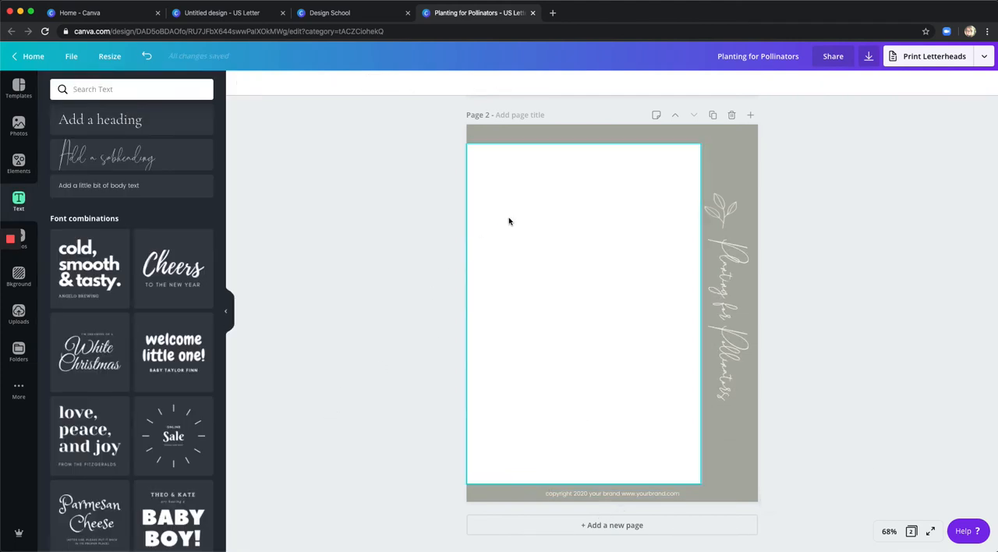
# Add a heading reading "Water" near the upper left of page 2's white content area.
pyautogui.scroll(10, 509, 193)
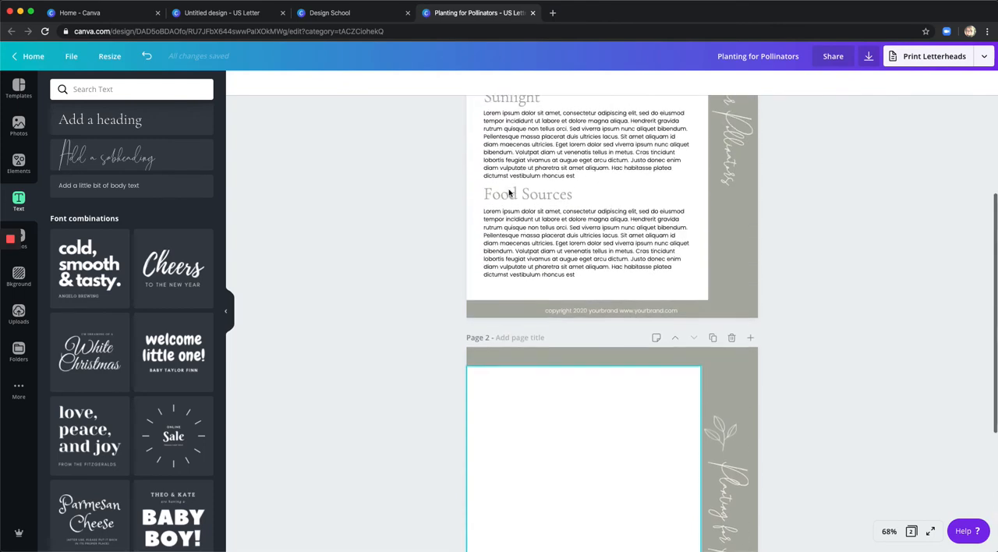
pyautogui.scroll(-10, 524, 238)
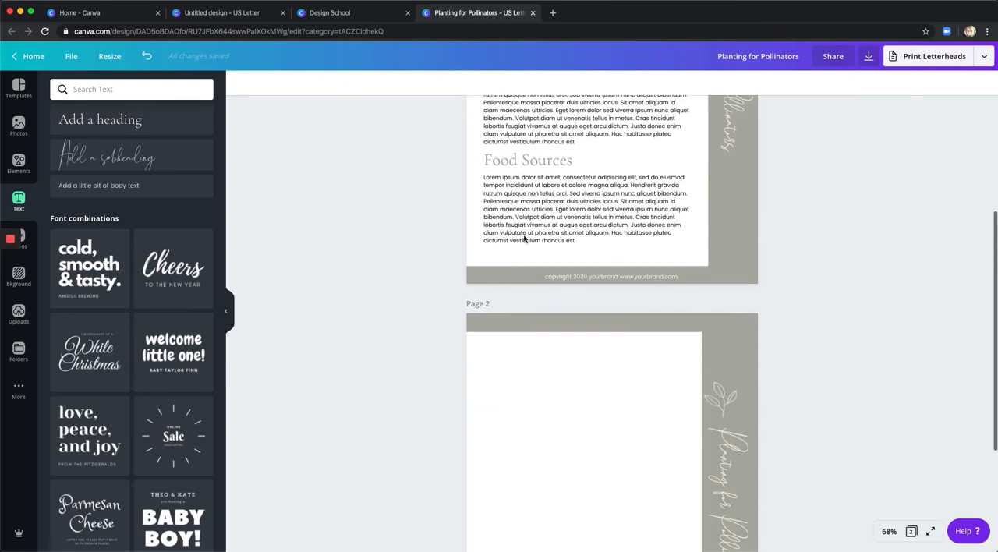
pyautogui.click(136, 122)
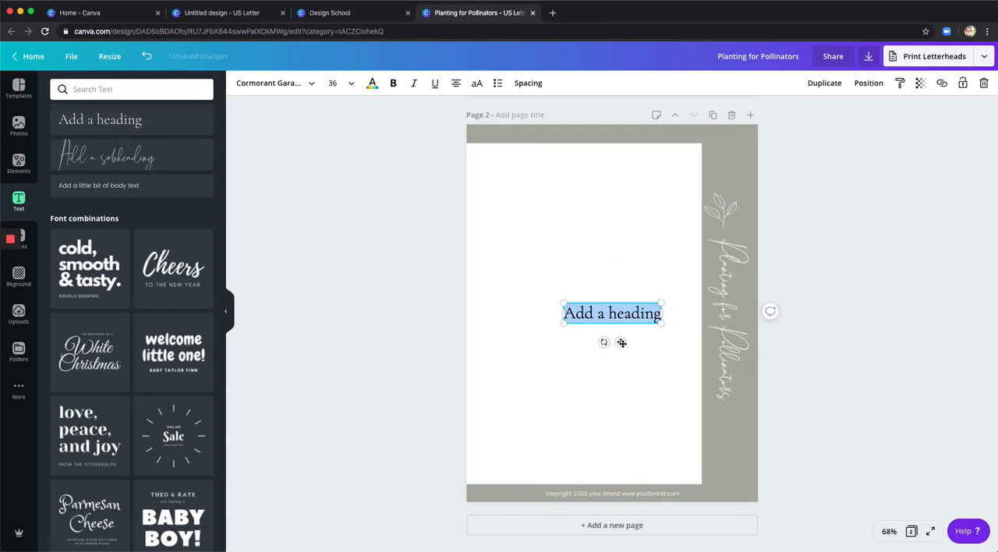
pyautogui.moveTo(621, 342); pyautogui.dragTo(530, 207)
pyautogui.doubleClick(535, 181)
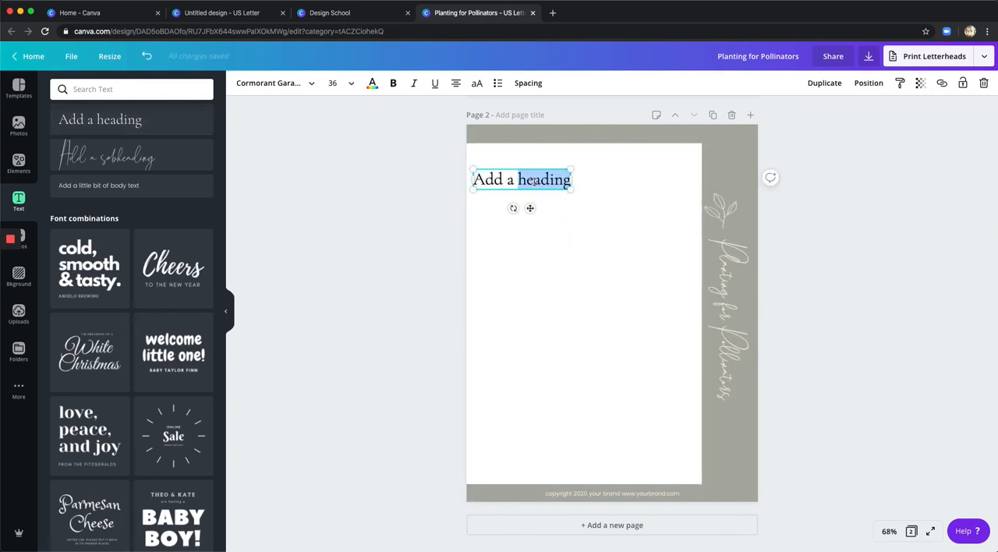
pyautogui.tripleClick(534, 181)
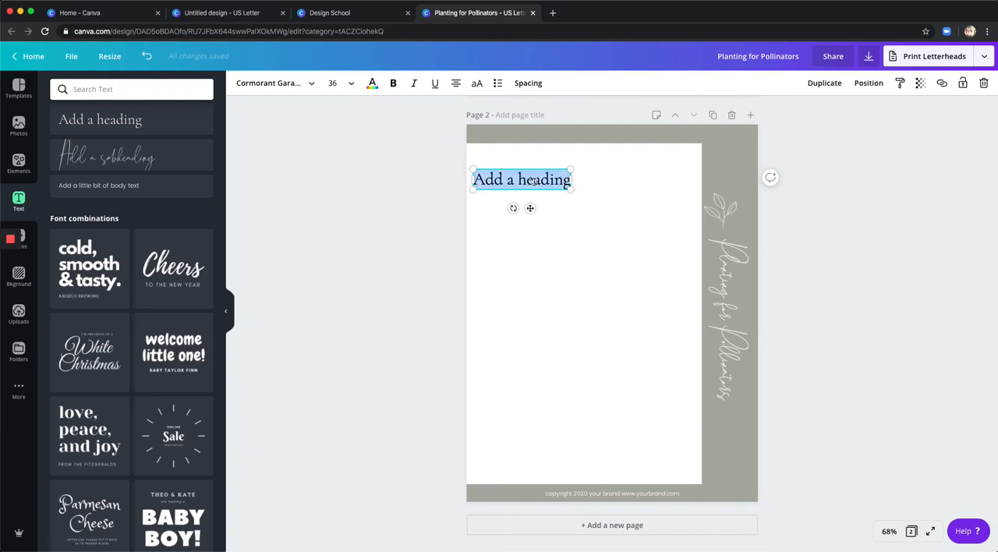
pyautogui.write('Water')
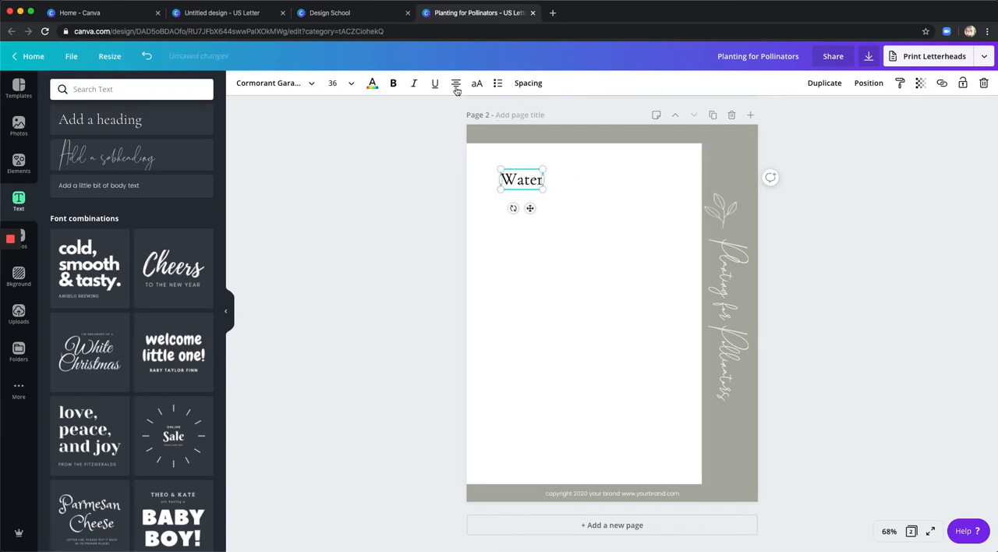
# Left-align the Water heading, shift it closer to the page's left edge and colour it the grey document colour.
pyautogui.click(456, 84)
pyautogui.moveTo(531, 209); pyautogui.dragTo(512, 209)
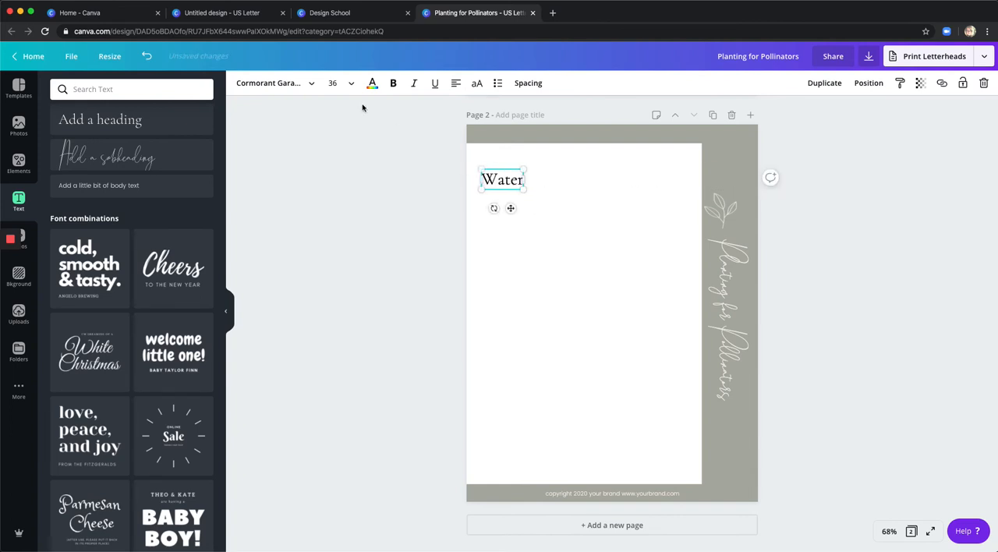
pyautogui.click(372, 83)
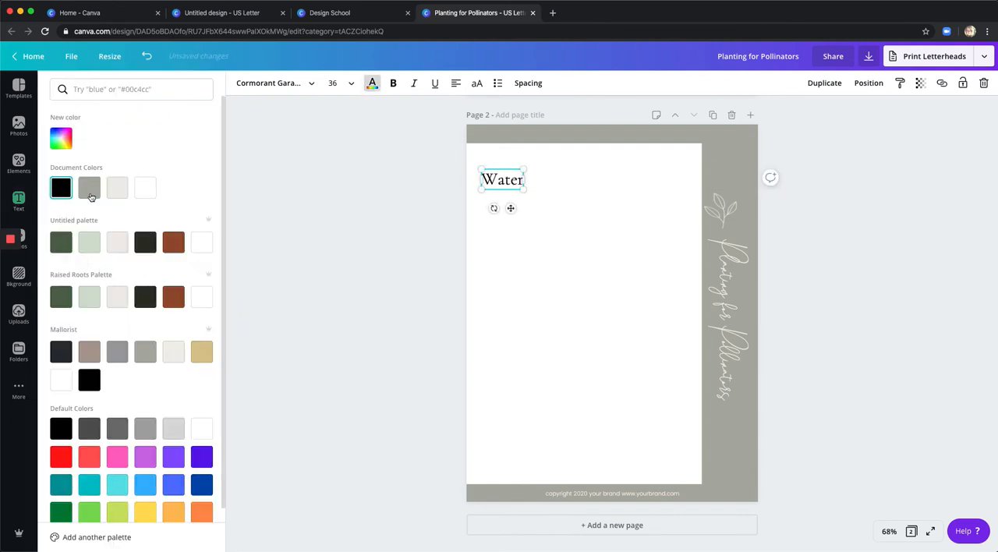
pyautogui.click(91, 193)
pyautogui.click(550, 202)
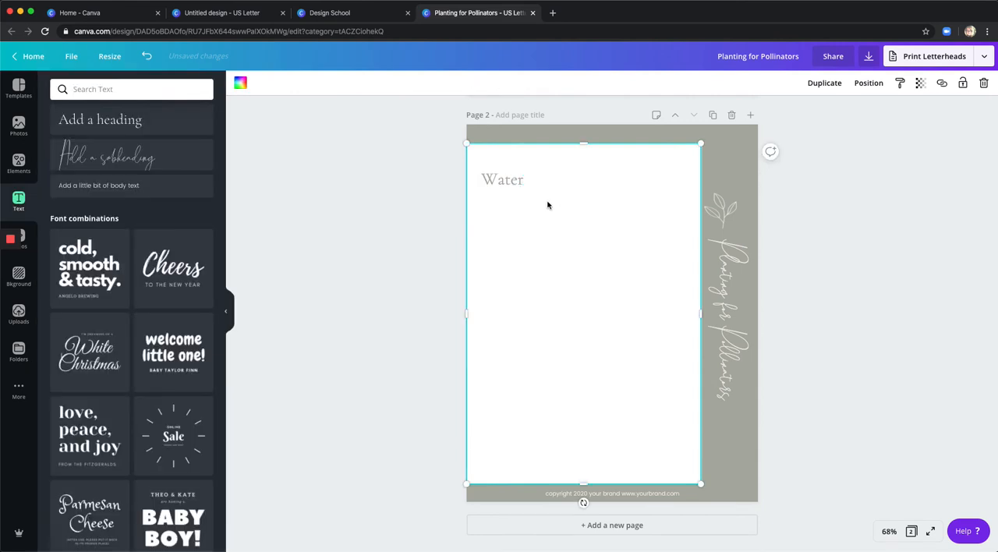
pyautogui.click(514, 184)
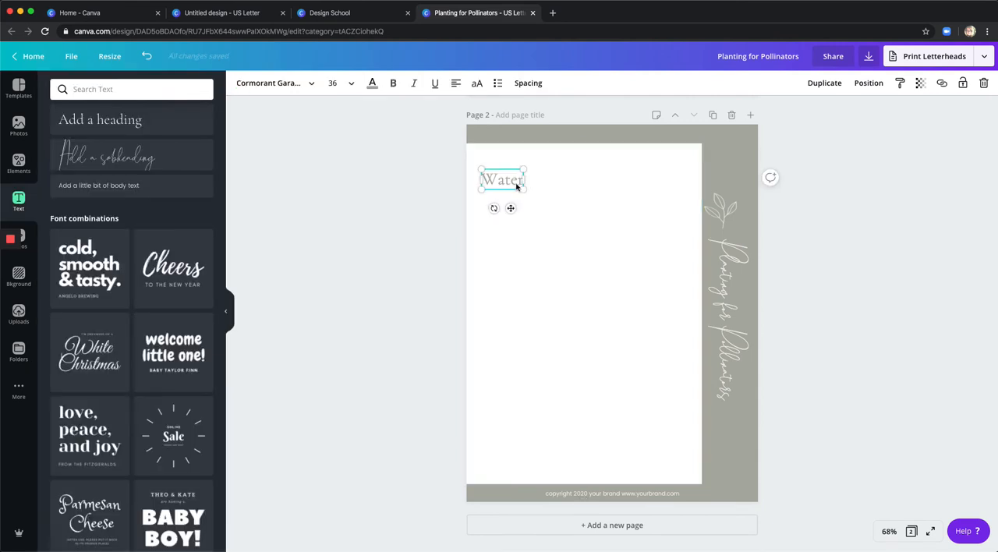
pyautogui.click(434, 242)
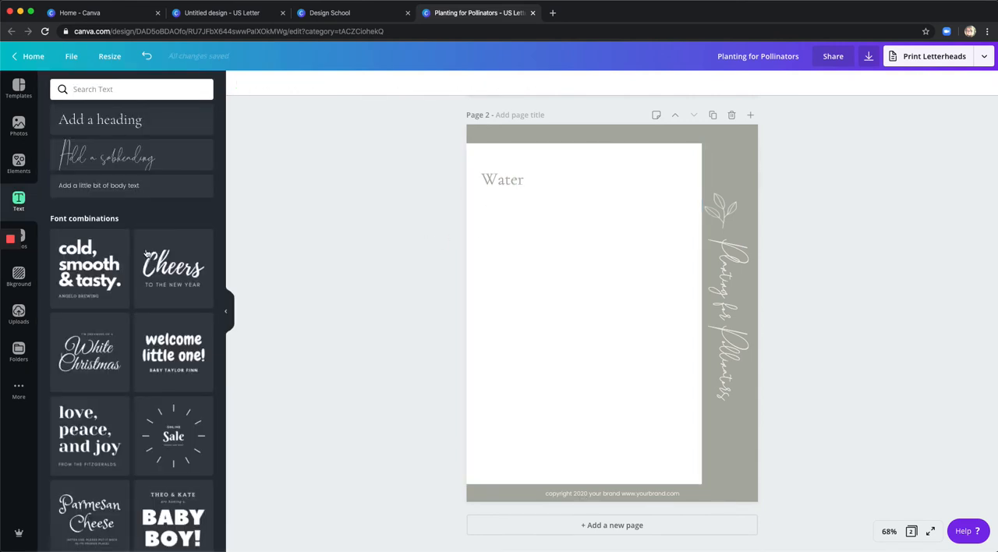
# Add a left-aligned body text box directly below the Water heading, lined up with its left edge.
pyautogui.click(112, 186)
pyautogui.click(458, 87)
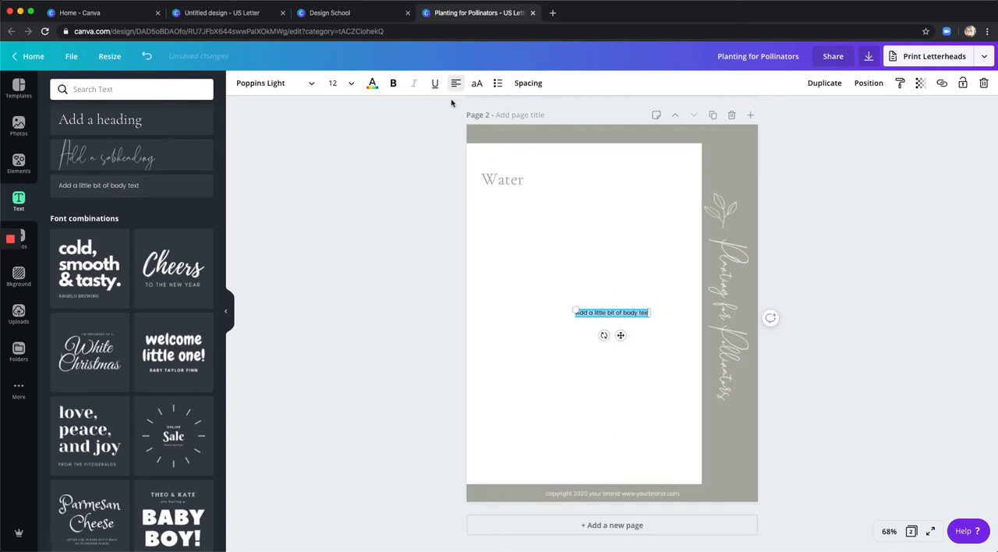
pyautogui.moveTo(622, 336); pyautogui.dragTo(531, 226)
# Copy the lorem ipsum paragraph under Food Sources on page 1 into the body text box below Water on page 2.
pyautogui.scroll(10, 546, 232)
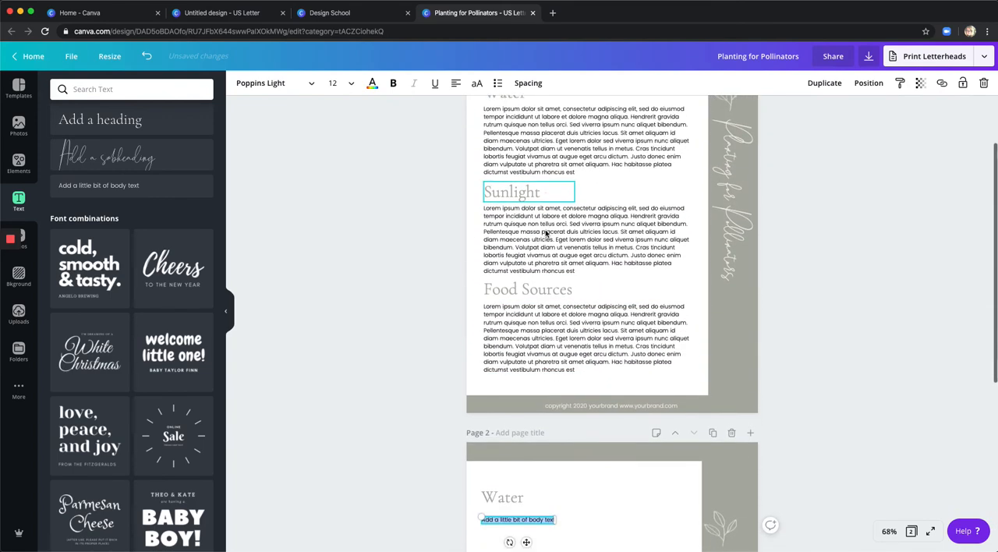
pyautogui.scroll(-1, 546, 231)
pyautogui.click(546, 329)
pyautogui.click(546, 329)
pyautogui.hotkey('ctrl', 'c')
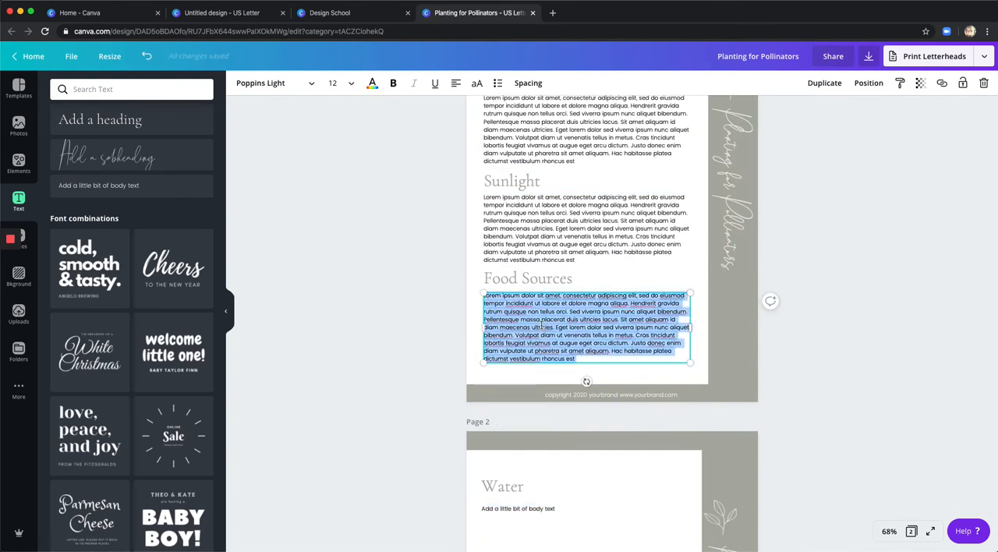
pyautogui.scroll(-4, 544, 327)
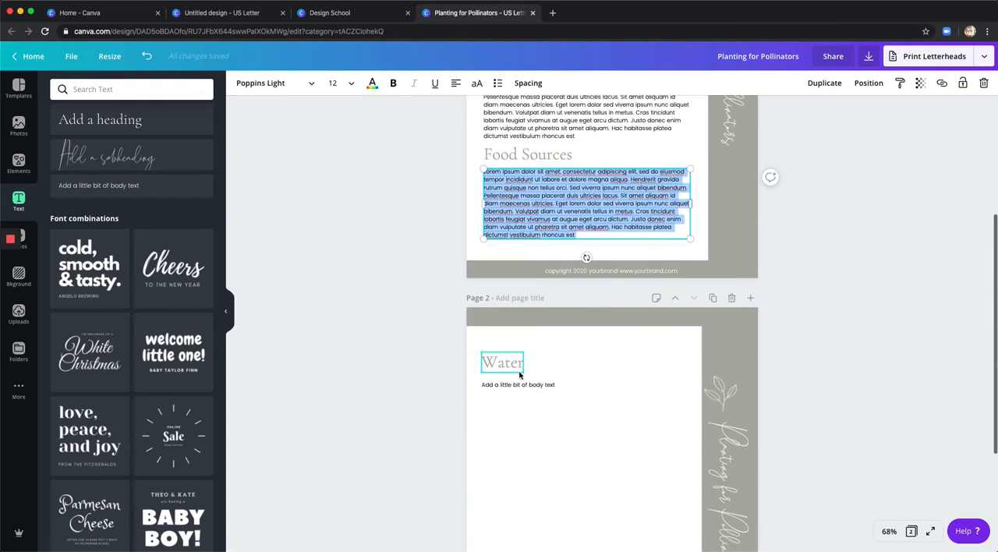
pyautogui.click(520, 385)
pyautogui.click(520, 384)
pyautogui.hotkey('ctrl', 'v')
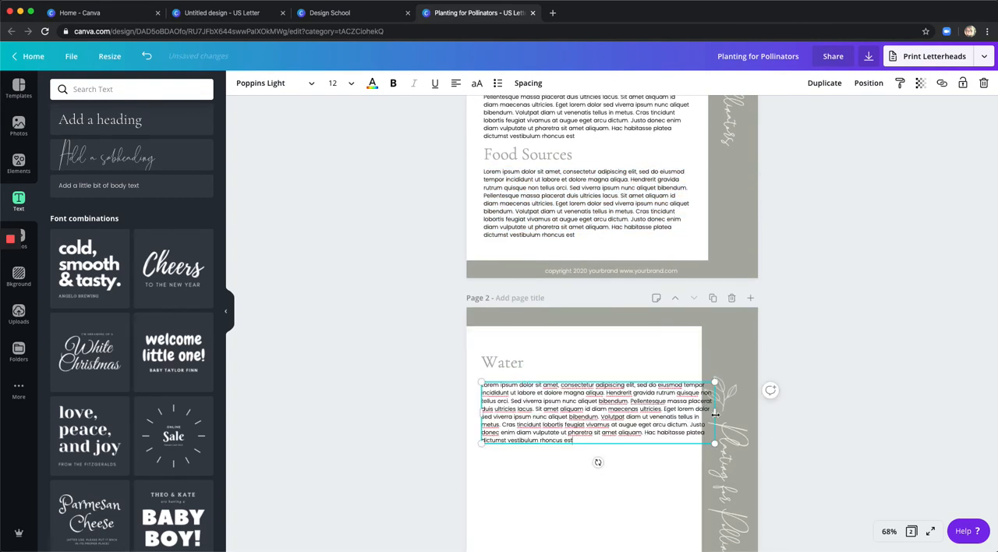
# Narrow the Water paragraph's box to fit inside the white area and nudge it slightly closer to the heading.
pyautogui.moveTo(716, 413); pyautogui.dragTo(692, 415)
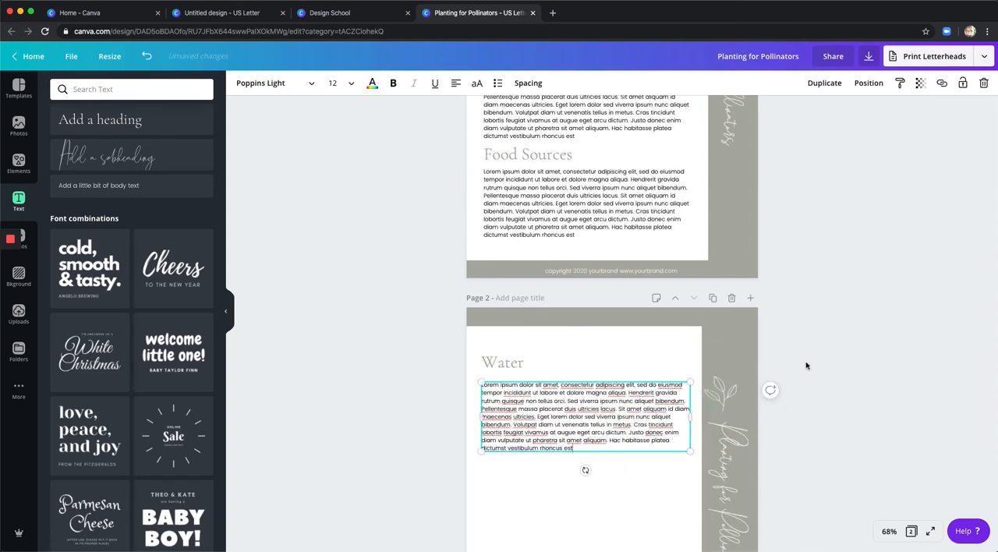
pyautogui.scroll(3, 806, 366)
pyautogui.scroll(-5, 807, 365)
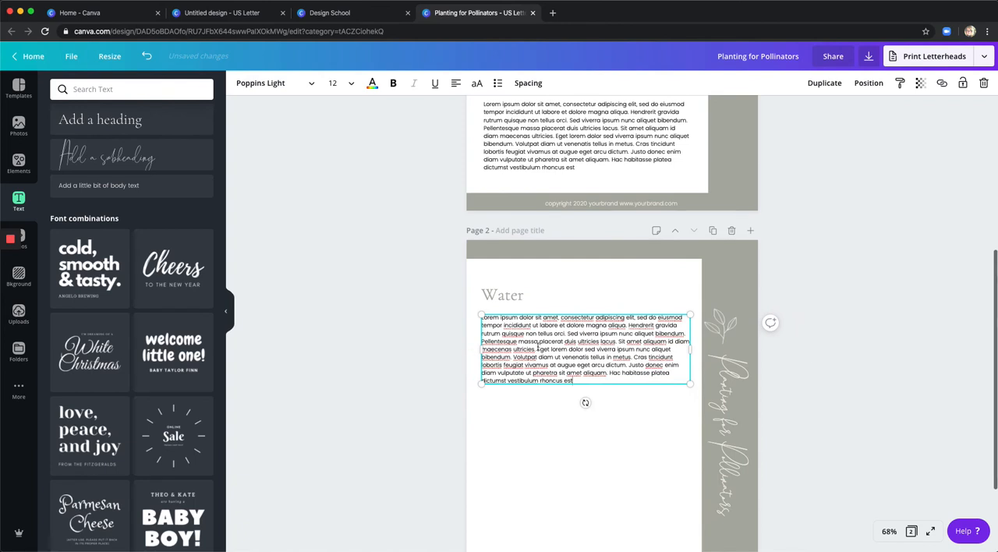
pyautogui.click(577, 397)
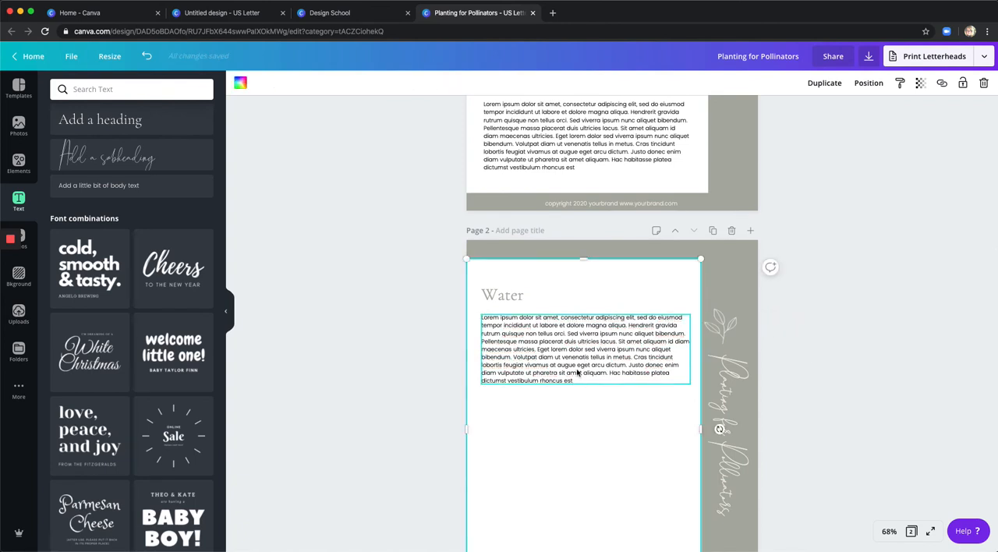
pyautogui.moveTo(577, 373); pyautogui.dragTo(577, 365)
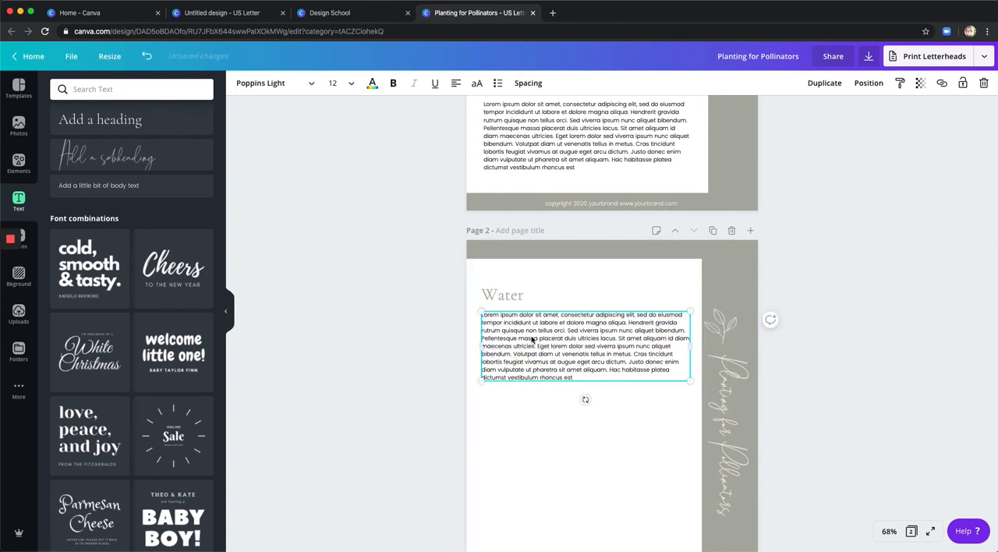
# Duplicate the Water heading and place the copy below the paragraph, aligned with its left edge.
pyautogui.click(504, 296)
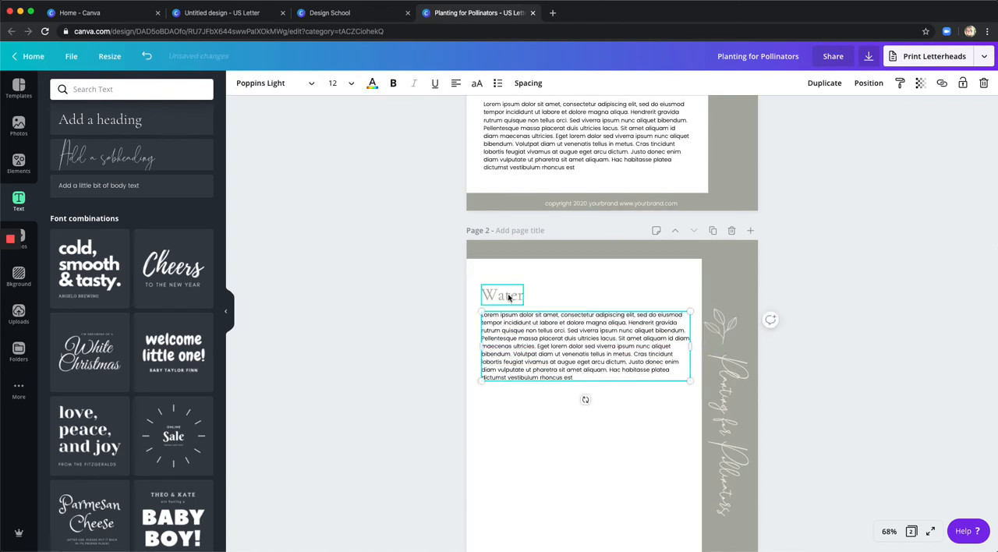
pyautogui.click(825, 82)
pyautogui.moveTo(520, 331); pyautogui.dragTo(513, 429)
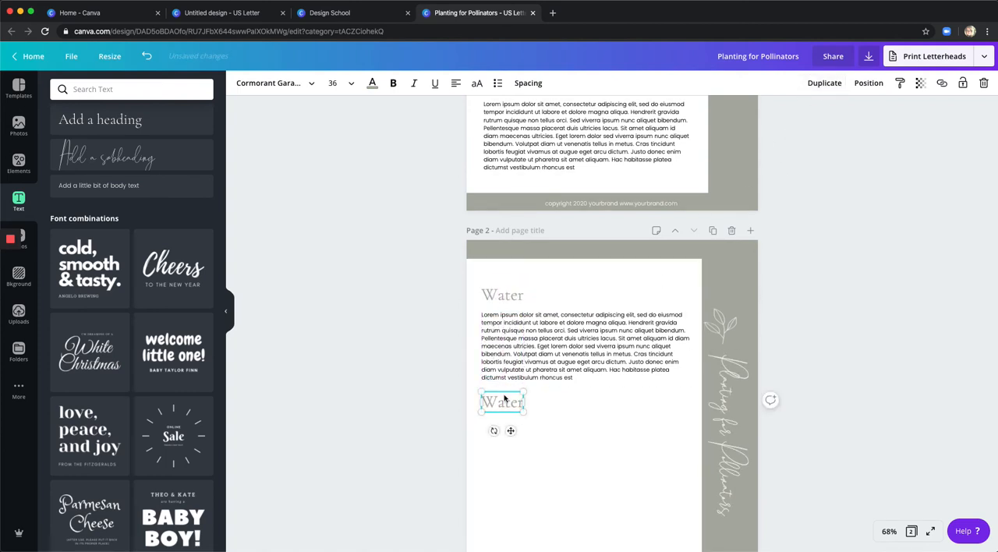
# Change the duplicated heading's text to "Sunlight" and widen its box to about 1.9 in so it fits on one line.
pyautogui.doubleClick(505, 402)
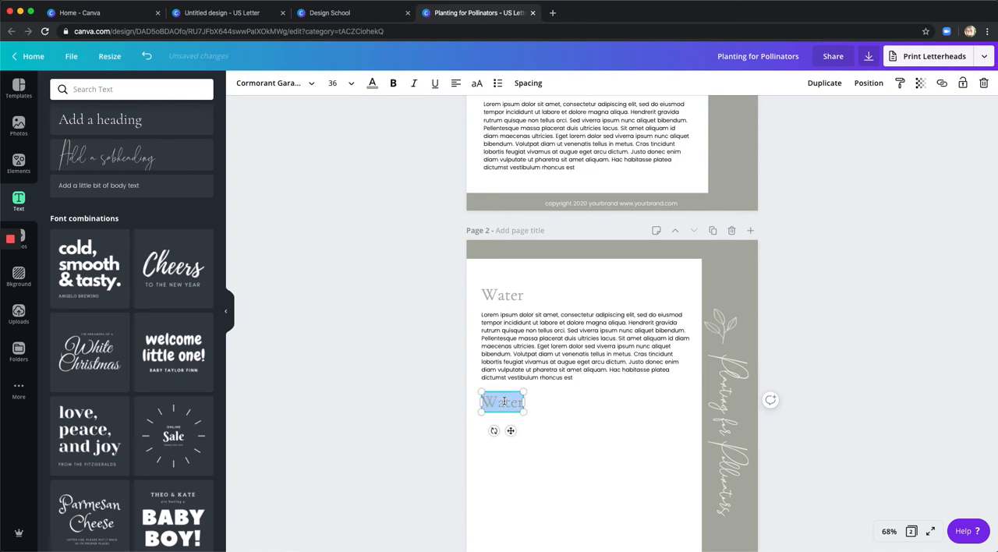
pyautogui.write('Sunlight')
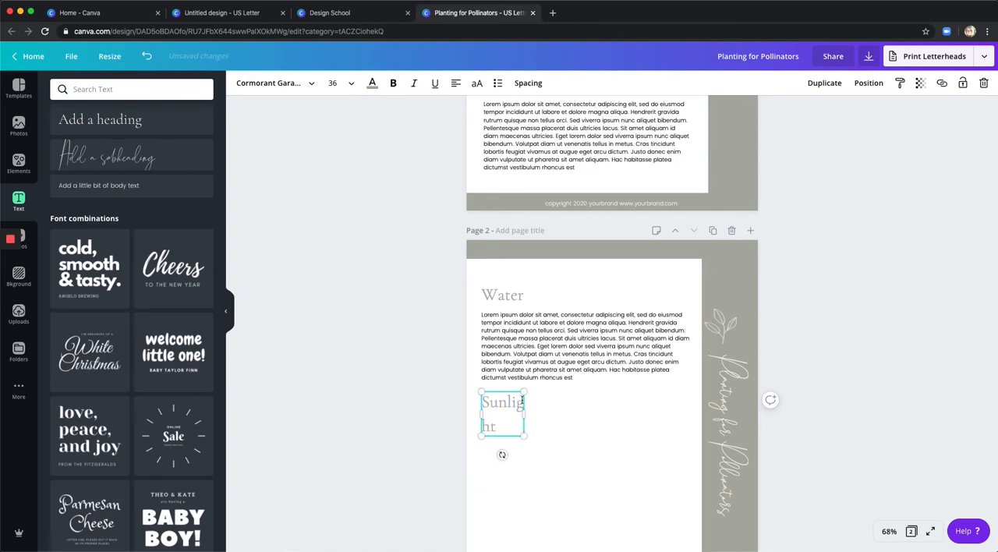
pyautogui.moveTo(528, 414); pyautogui.dragTo(548, 411)
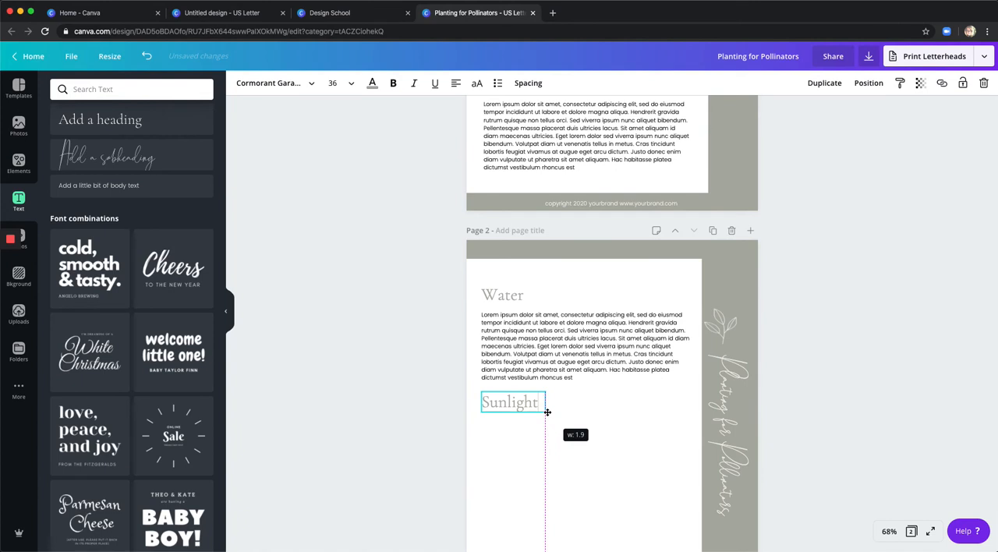
# Duplicate the Water paragraph on page 2 and place the copy under the Sunlight heading, aligned with its left edge.
pyautogui.click(557, 356)
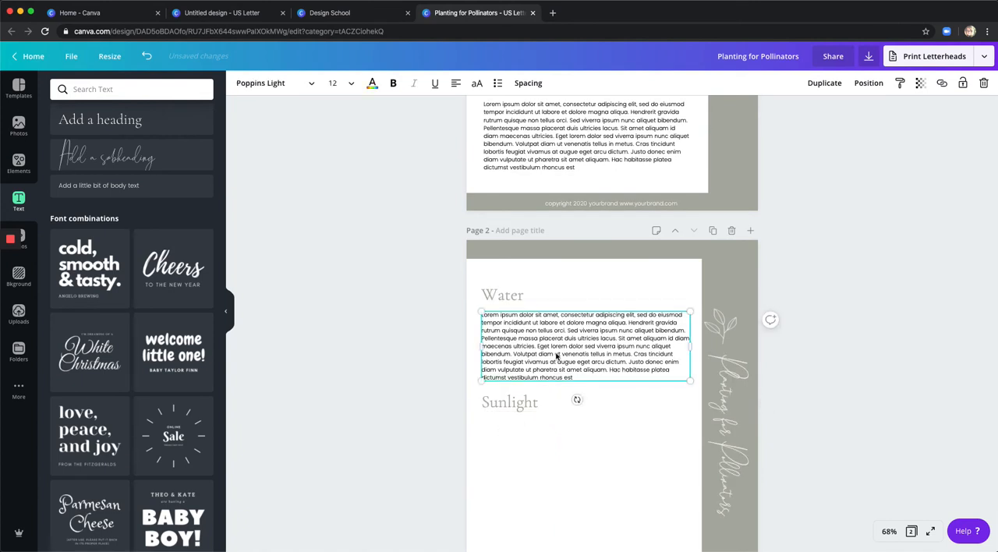
pyautogui.click(527, 480)
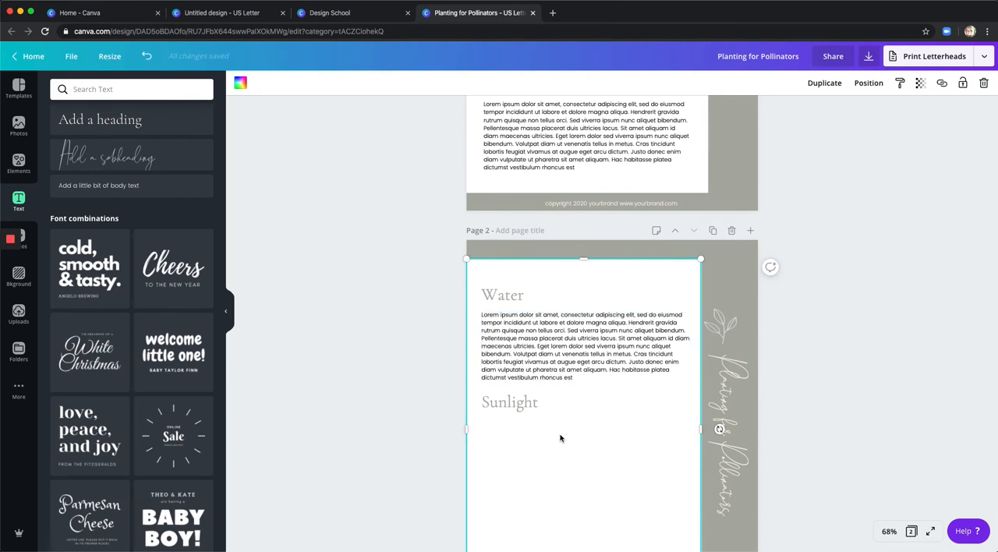
pyautogui.hotkey('ctrl', 'v')
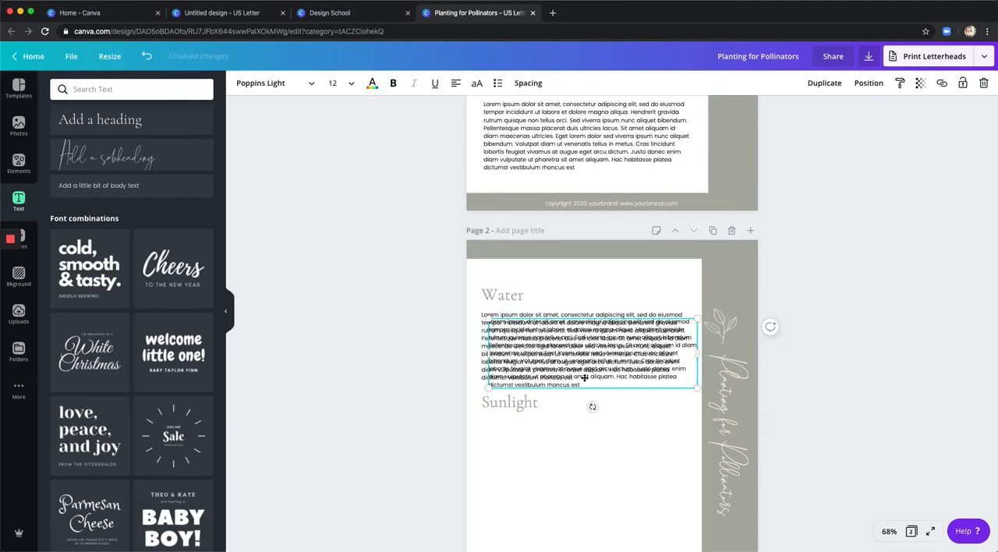
pyautogui.moveTo(584, 378); pyautogui.dragTo(580, 463)
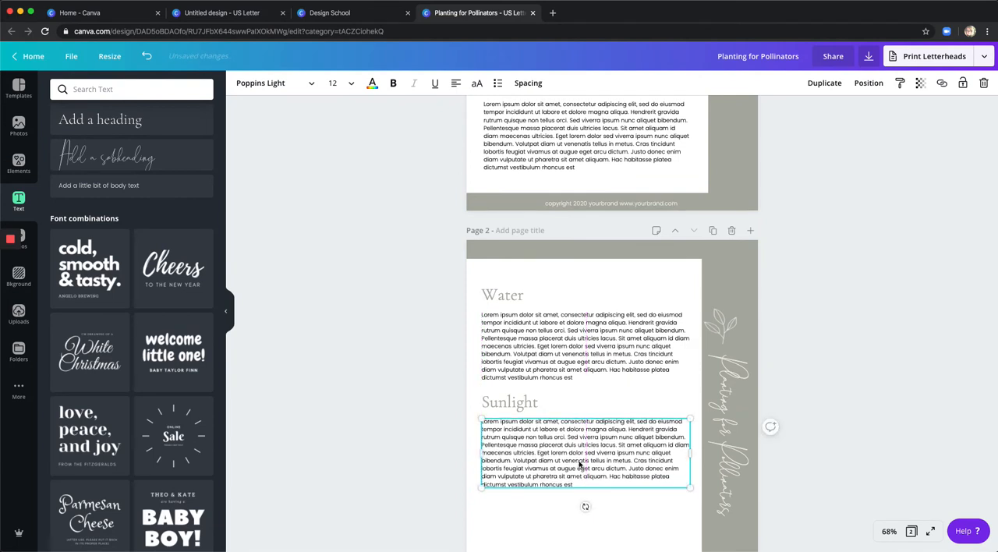
# Duplicate the Sunlight heading on page 2 and place the copy below the second paragraph, left-aligned with the other text.
pyautogui.scroll(-1, 581, 468)
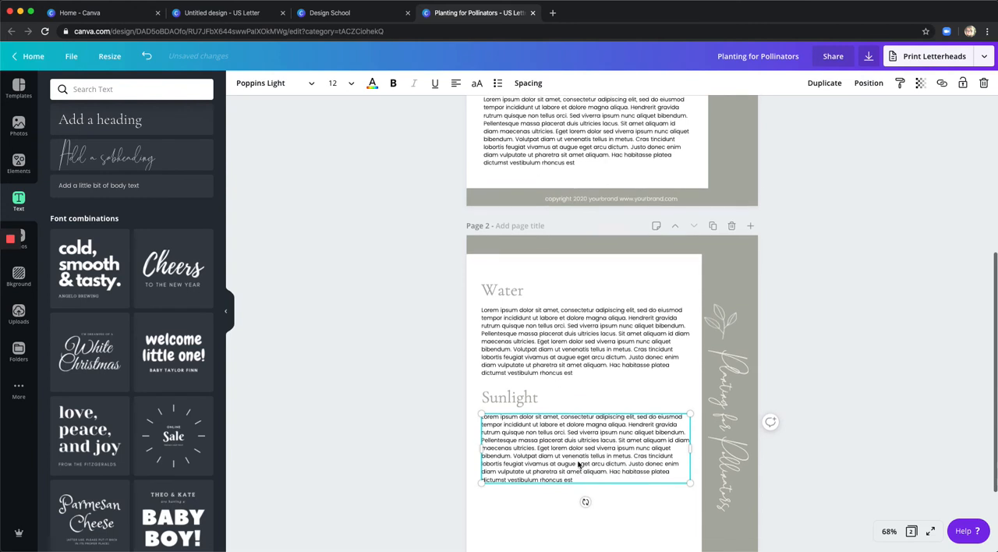
pyautogui.click(524, 401)
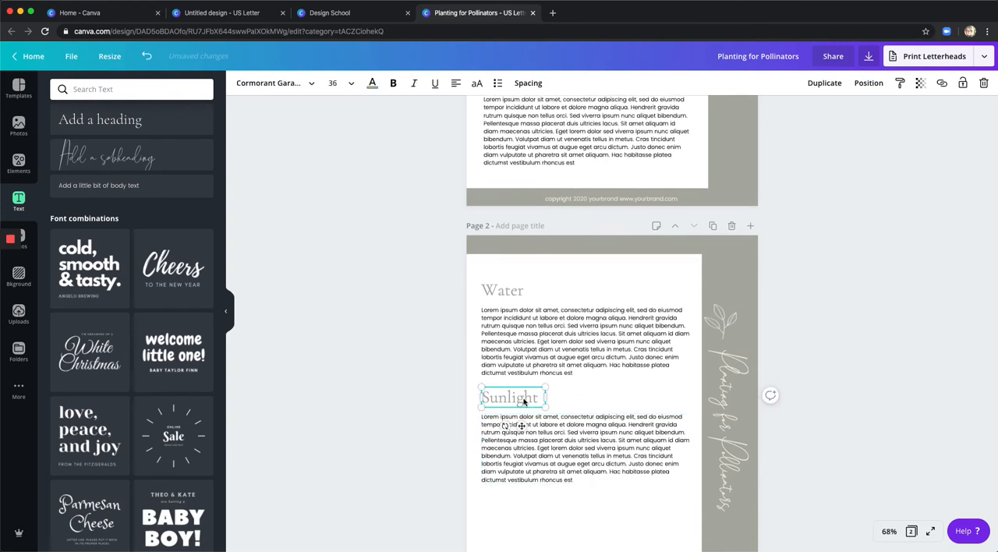
pyautogui.scroll(-3, 524, 402)
pyautogui.click(522, 408)
pyautogui.write('Sunlight')
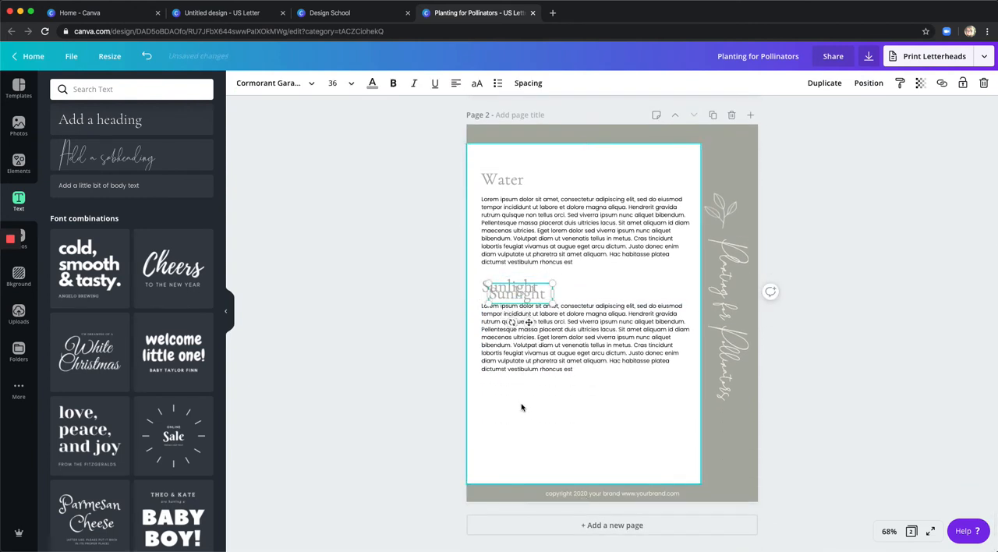
pyautogui.moveTo(529, 322); pyautogui.dragTo(524, 426)
# Change the lowest heading's text on page 2 to "Food Sources" and widen its box so it fits on one line.
pyautogui.doubleClick(519, 399)
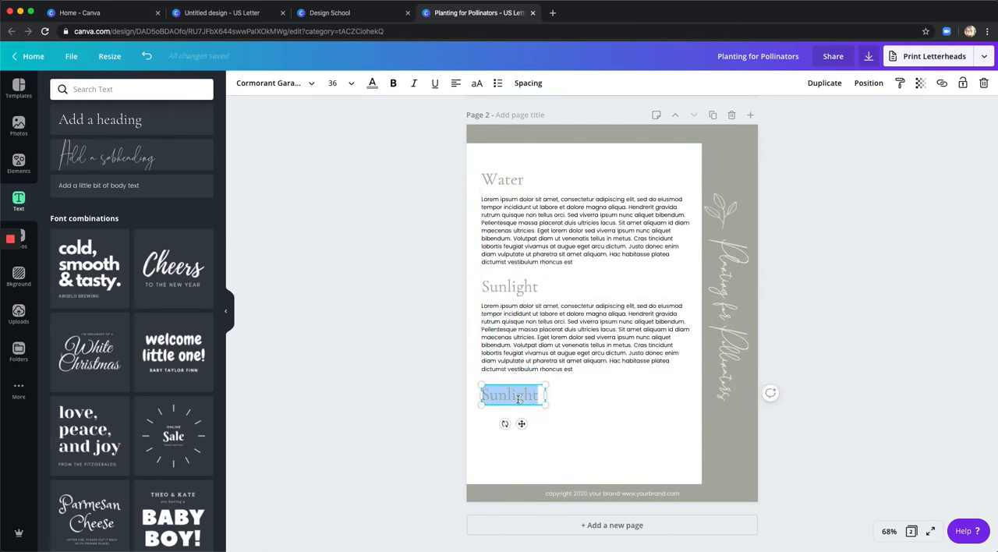
pyautogui.write('Food S')
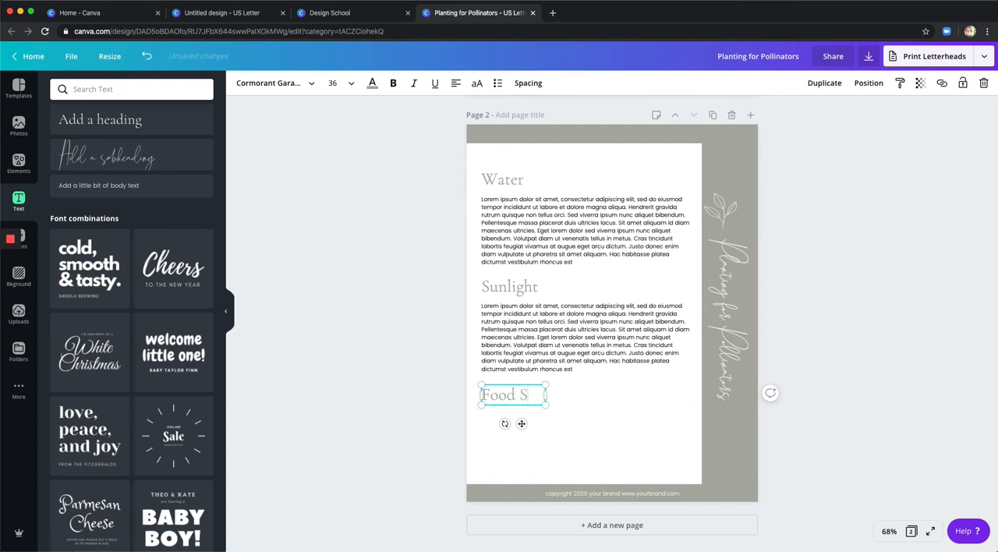
pyautogui.write('ources')
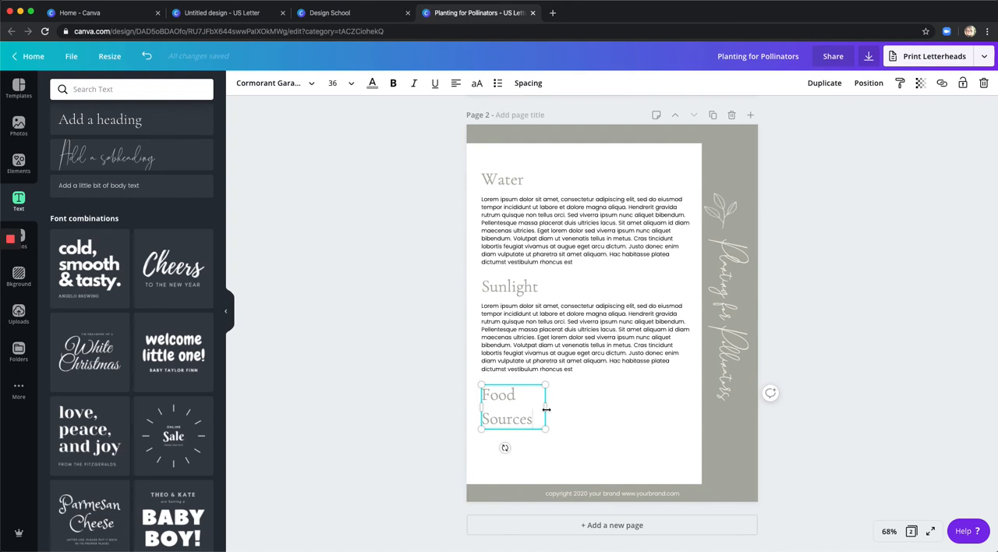
pyautogui.moveTo(549, 410); pyautogui.dragTo(601, 422)
# Duplicate the Sunlight paragraph and place the copy under the Food Sources heading, aligned with the text above.
pyautogui.click(556, 332)
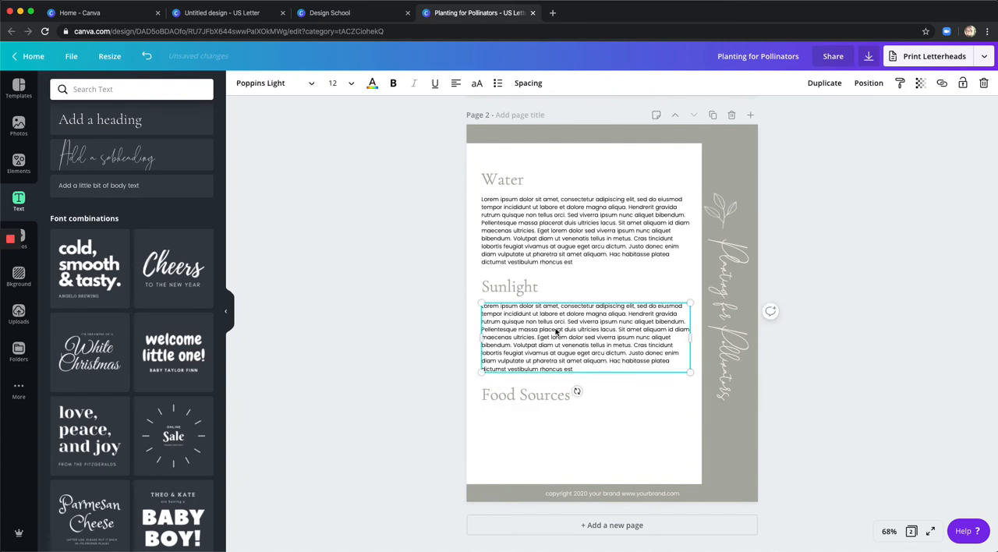
pyautogui.click(538, 431)
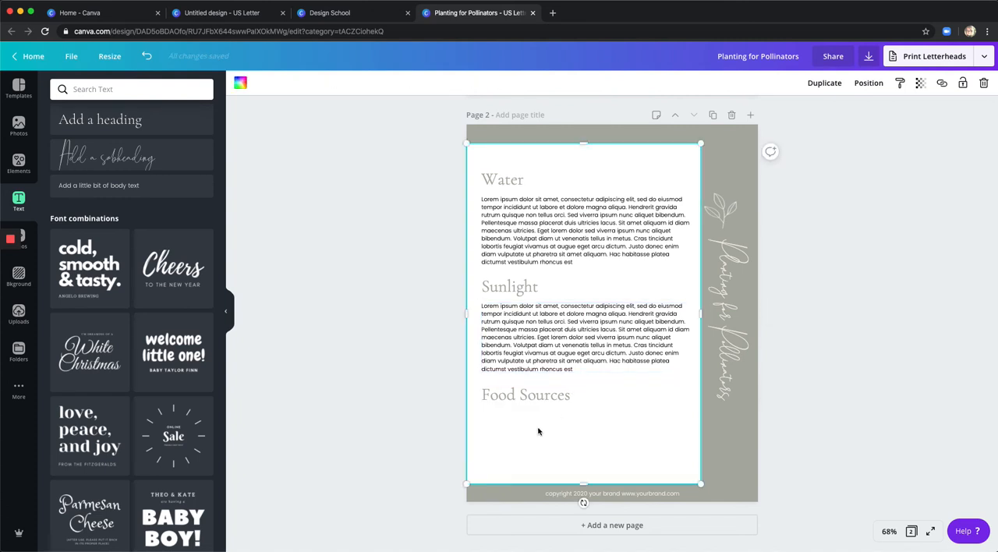
pyautogui.hotkey('ctrl', 'v')
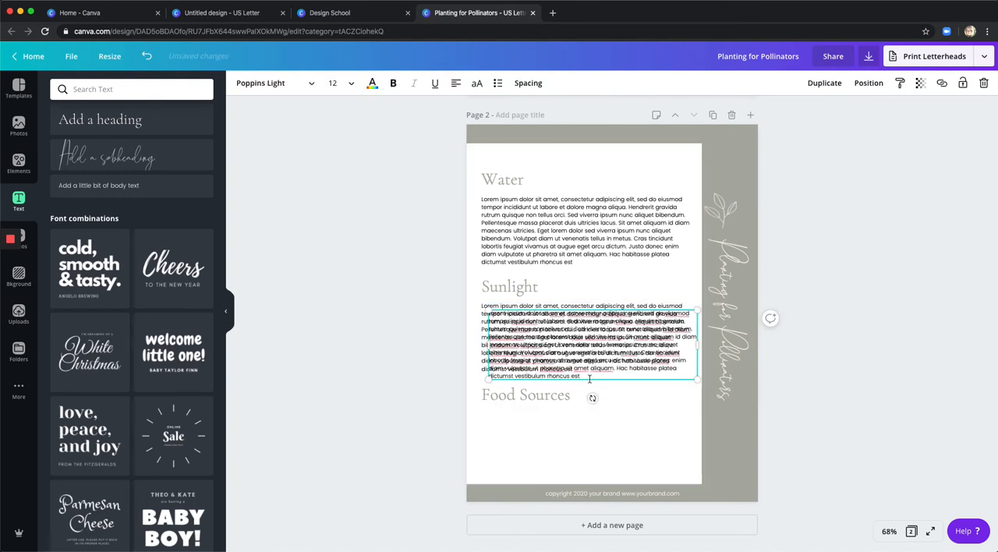
pyautogui.moveTo(549, 325); pyautogui.dragTo(554, 435)
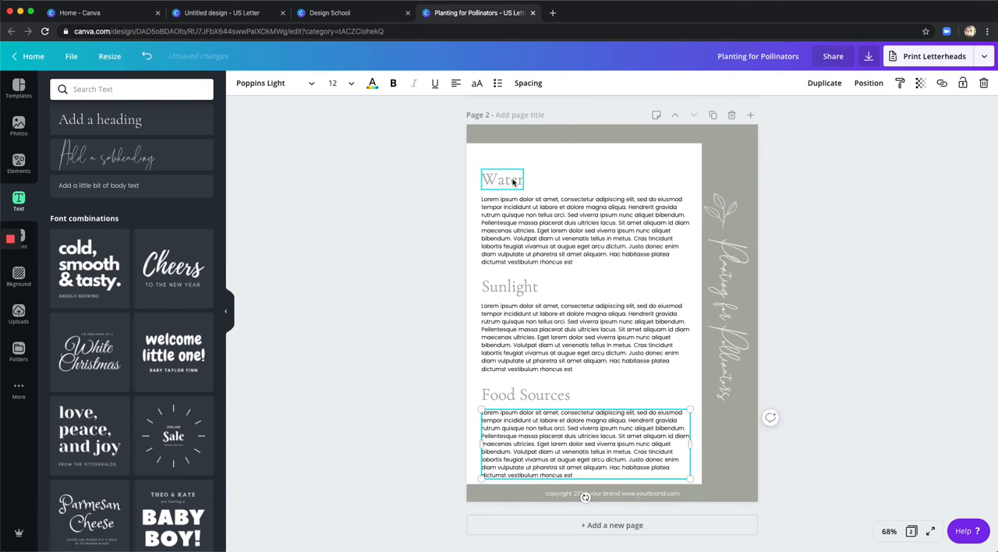
# Shift the three headings and their paragraphs on page 2 slightly upward to tighten the spacing and leave room above the footer.
pyautogui.moveTo(513, 181); pyautogui.dragTo(512, 178)
pyautogui.click(521, 214)
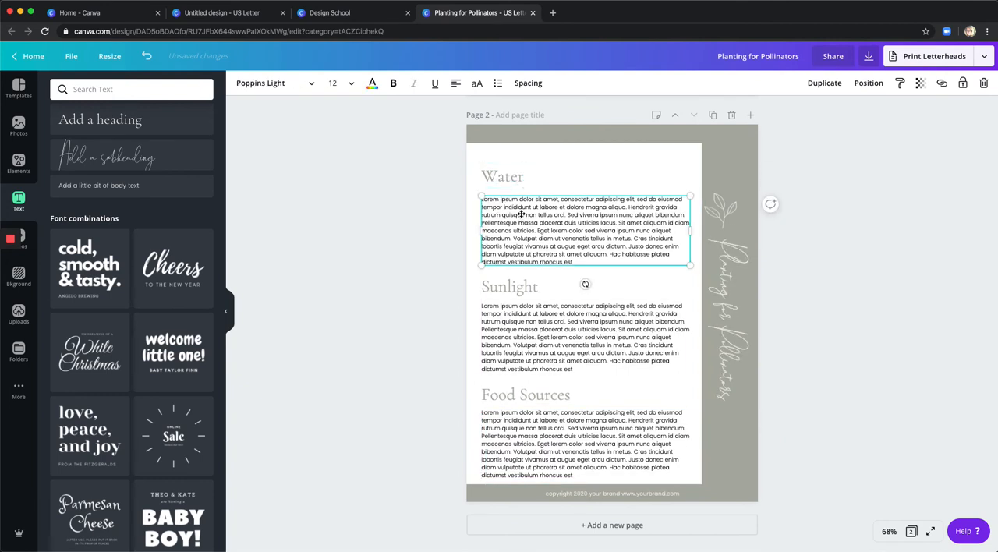
pyautogui.moveTo(521, 214); pyautogui.dragTo(521, 207)
pyautogui.moveTo(521, 288); pyautogui.dragTo(520, 277)
pyautogui.click(536, 337)
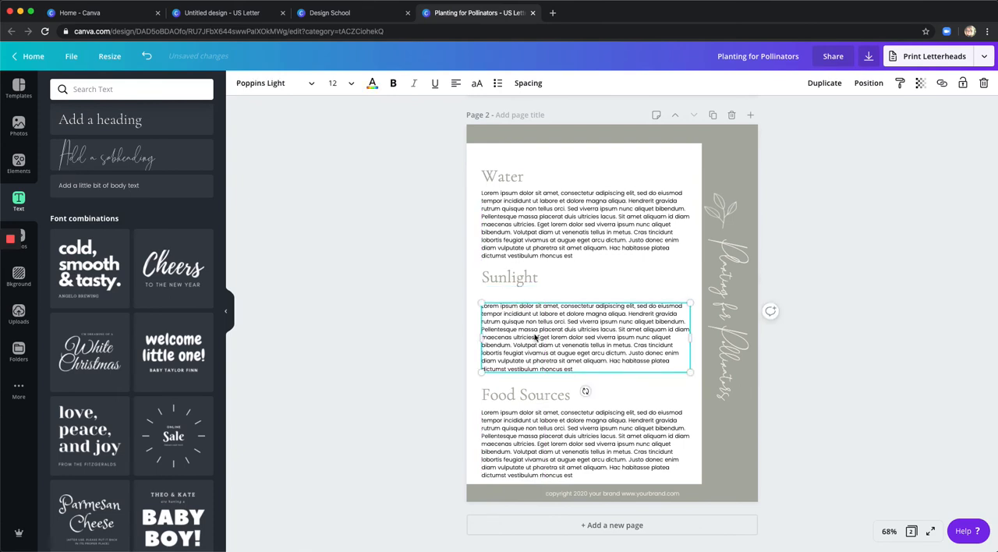
pyautogui.moveTo(535, 337); pyautogui.dragTo(536, 323)
pyautogui.moveTo(528, 396); pyautogui.dragTo(526, 385)
pyautogui.moveTo(530, 428); pyautogui.dragTo(528, 416)
pyautogui.click(818, 384)
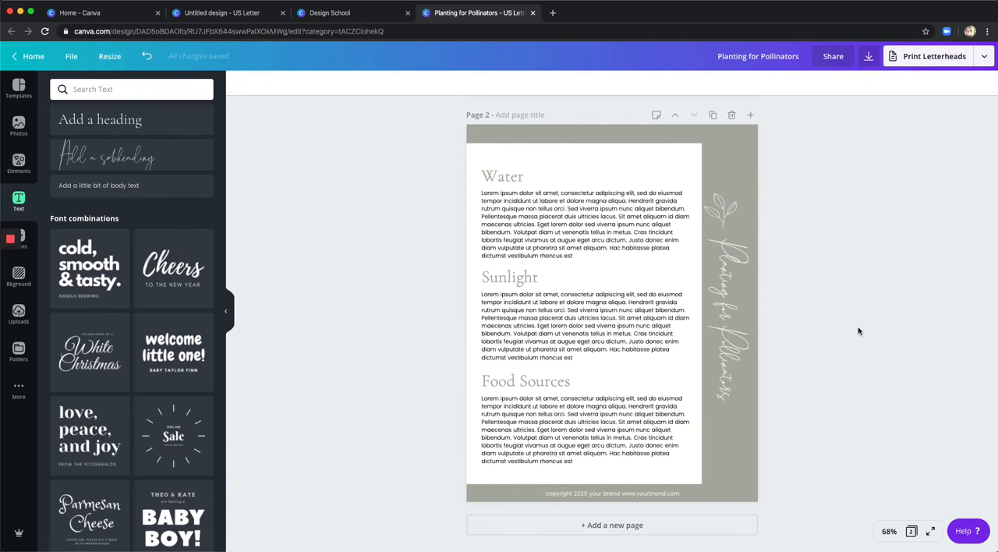
pyautogui.scroll(5, 859, 332)
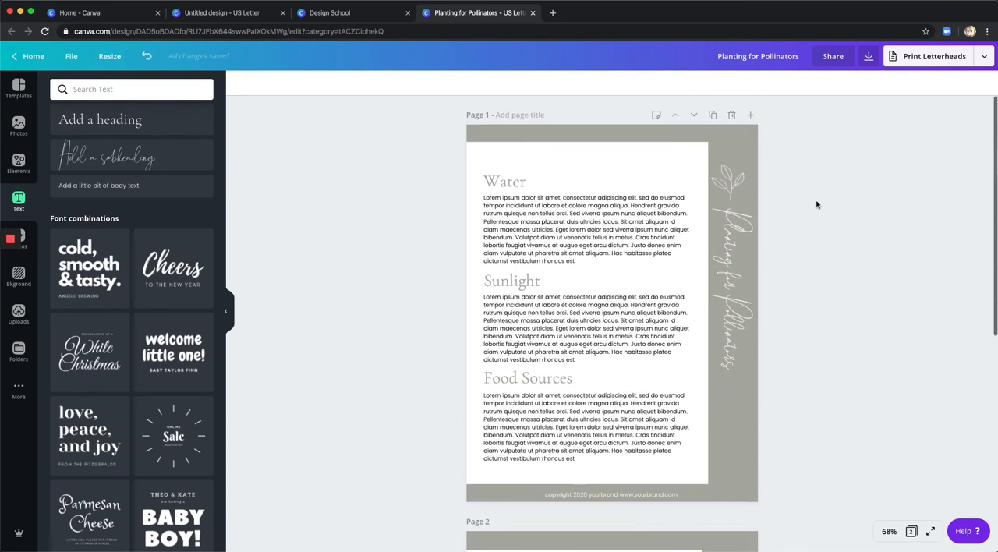
pyautogui.click(748, 152)
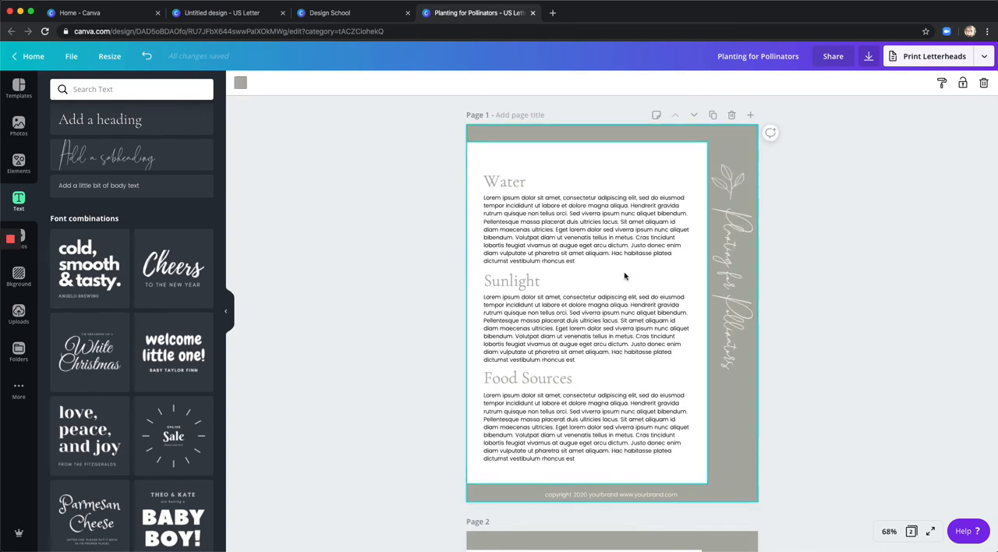
pyautogui.scroll(-3, 642, 352)
pyautogui.scroll(2, 759, 342)
pyautogui.scroll(1, 759, 342)
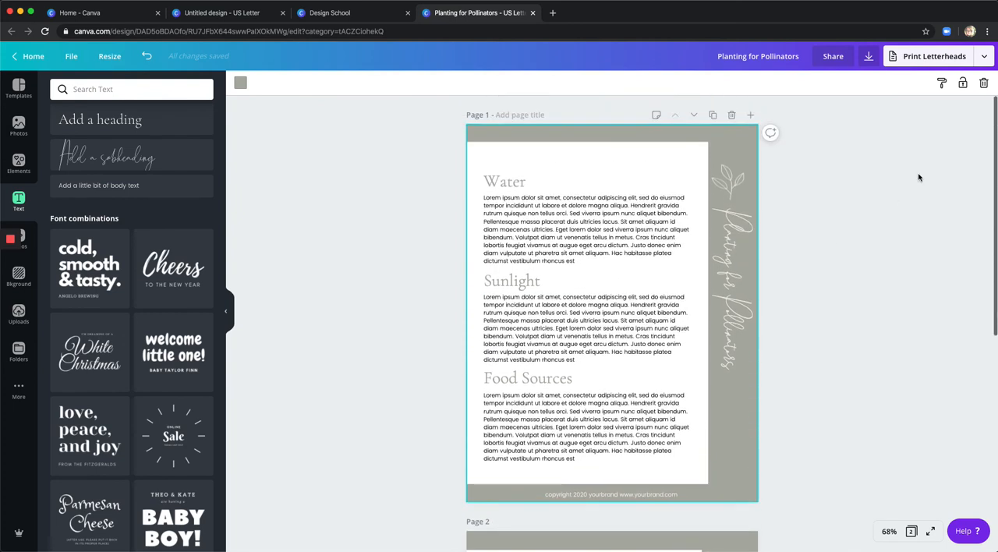
# Limit the PDF Print download to page 1 and close the download options without exporting.
pyautogui.click(869, 56)
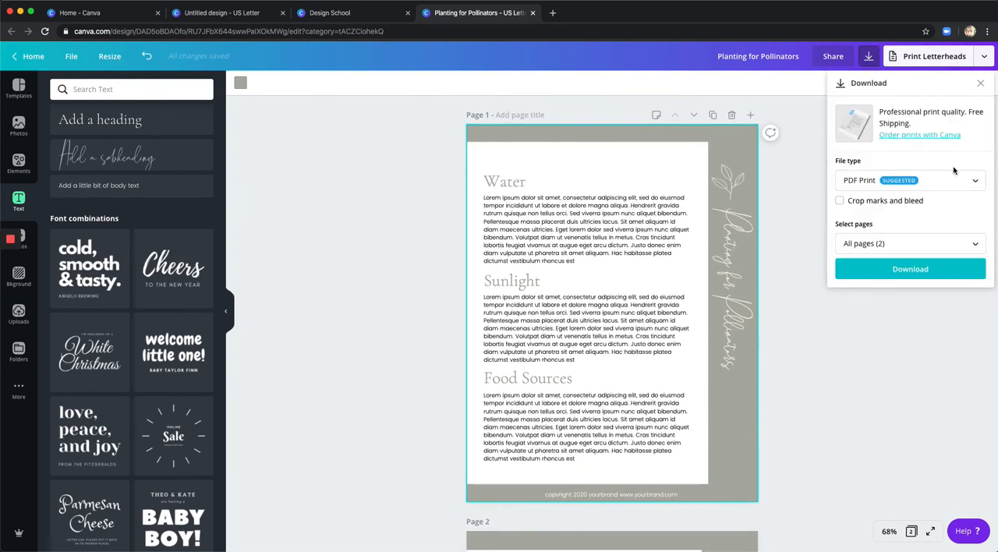
pyautogui.click(942, 243)
pyautogui.click(972, 304)
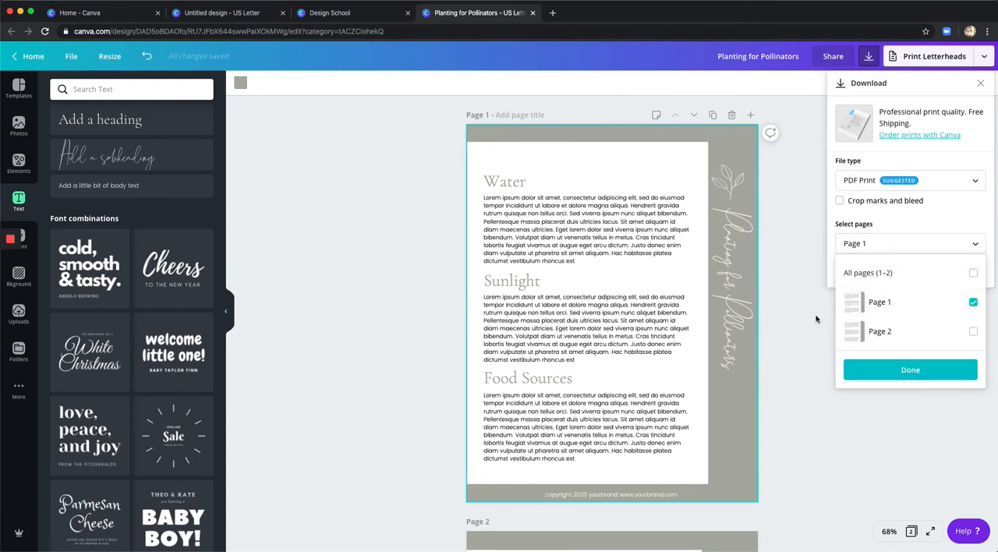
pyautogui.click(827, 378)
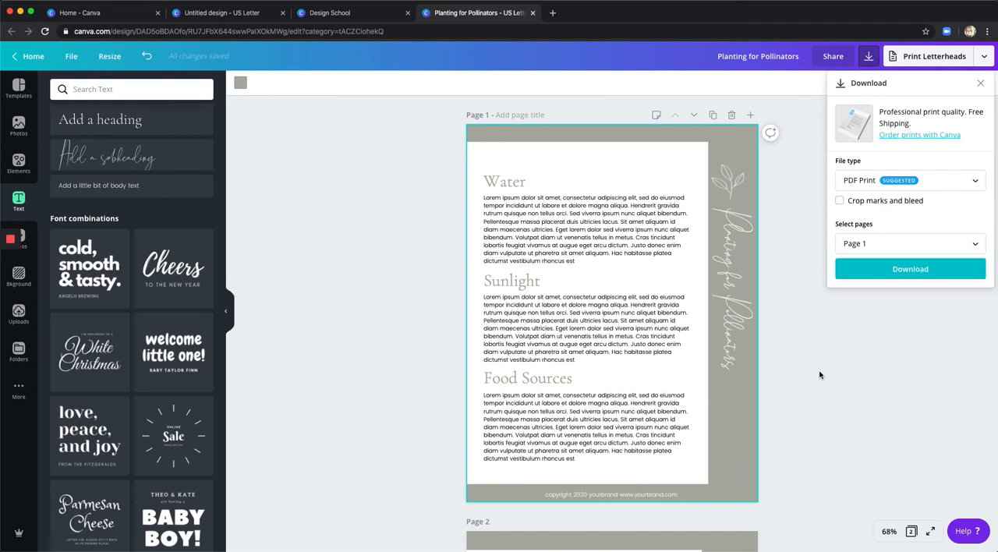
pyautogui.click(816, 268)
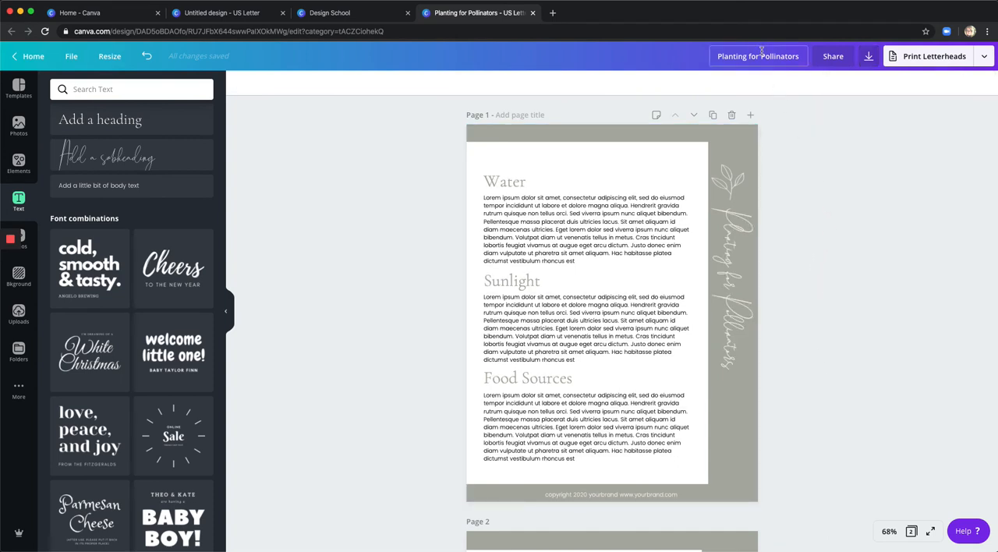
# Rename the design as "Planting for Pollinators-template".
pyautogui.click(804, 57)
pyautogui.write('-template')
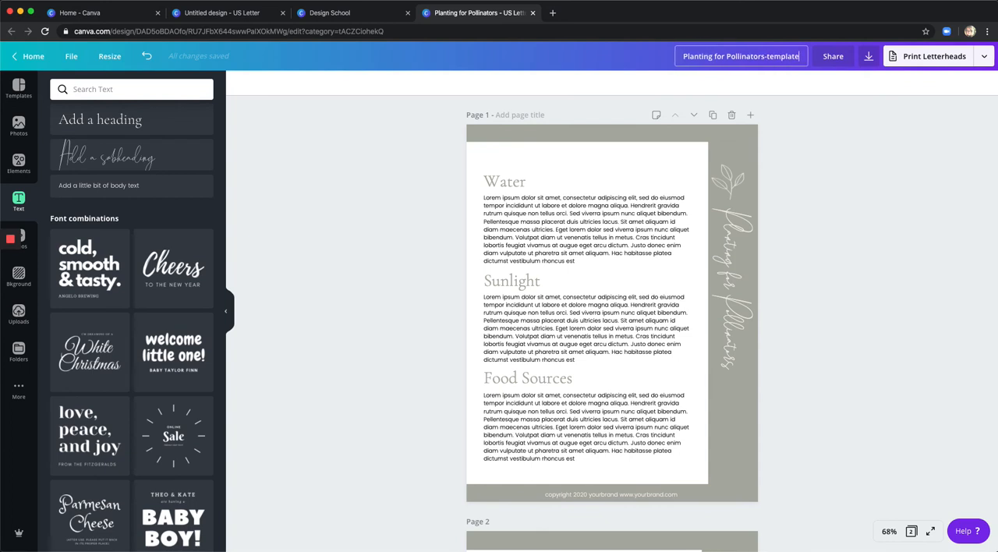
pyautogui.press('Return')
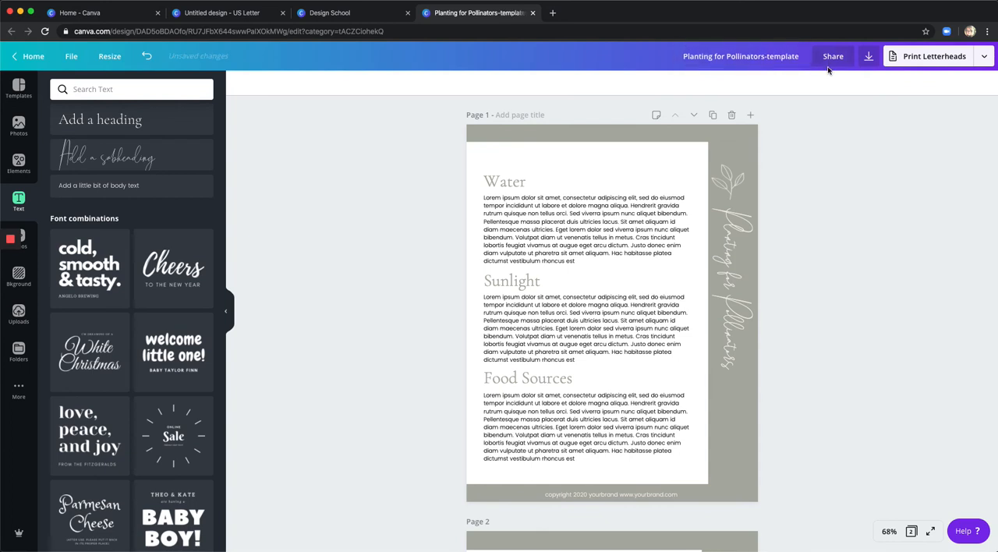
# Return to the Canva home page and make a copy of the Planting for Pollinators-template design.
pyautogui.click(32, 57)
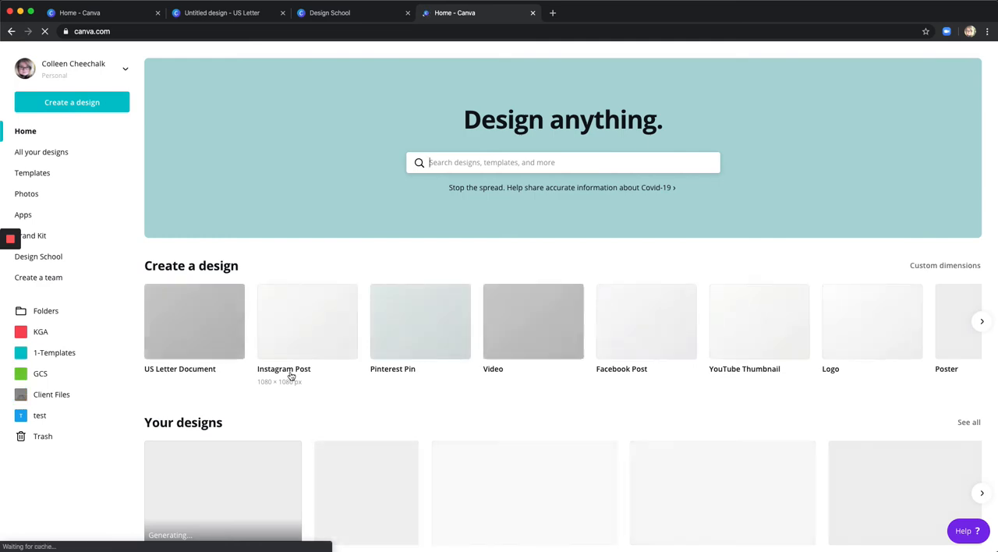
pyautogui.scroll(-3, 289, 378)
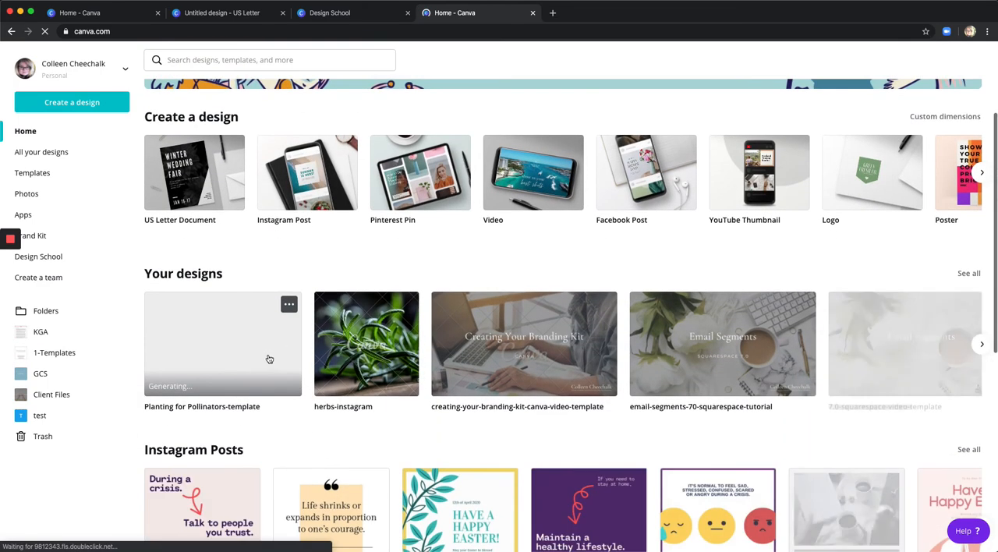
pyautogui.click(288, 306)
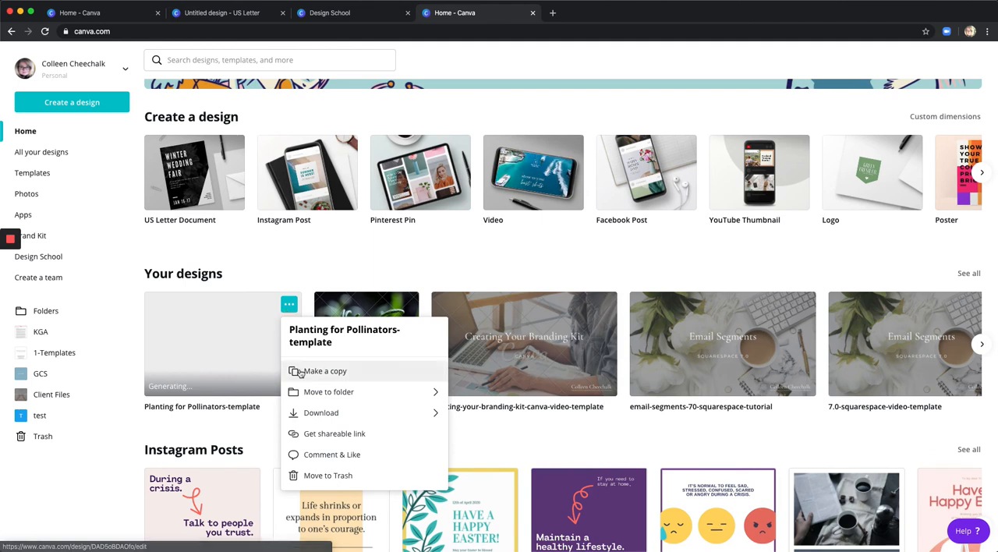
pyautogui.click(300, 372)
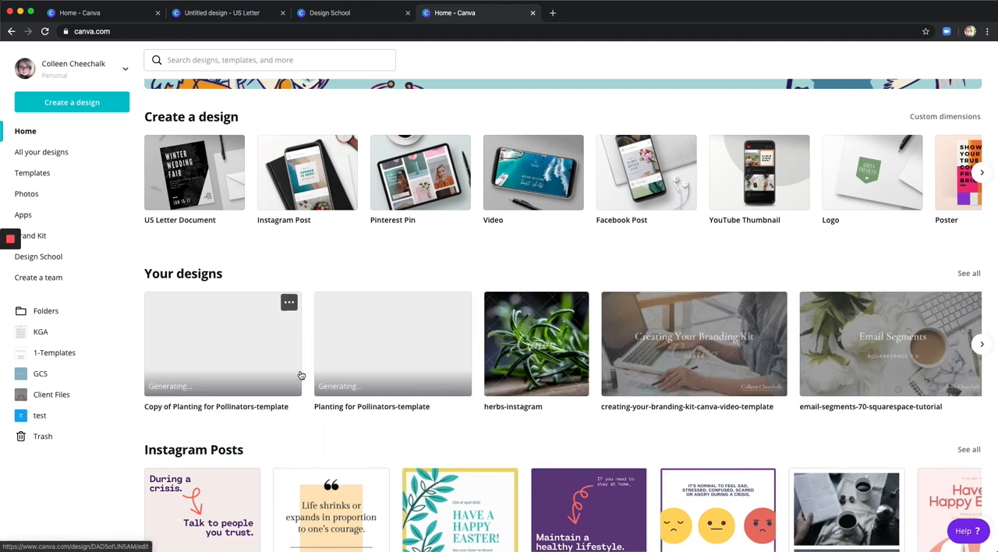
# Open the copied template design and rename it "Starting Seeds".
pyautogui.click(214, 347)
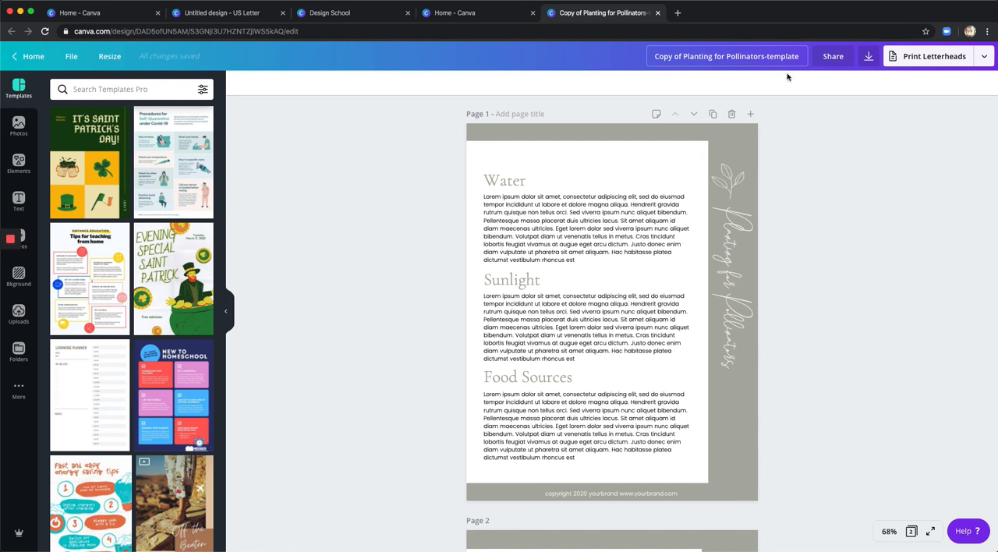
pyautogui.scroll(-2, 774, 168)
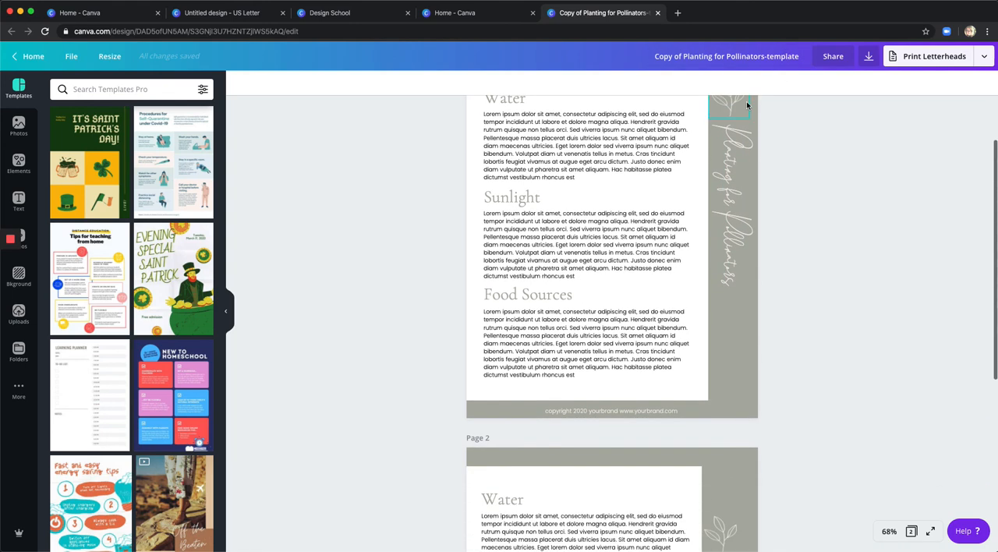
pyautogui.scroll(3, 747, 91)
pyautogui.click(749, 58)
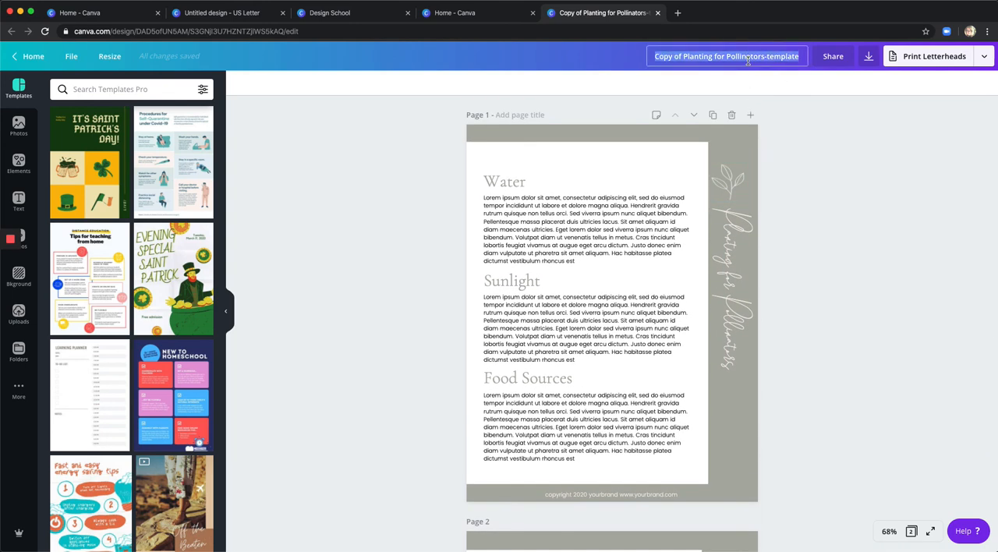
pyautogui.write('Starting S')
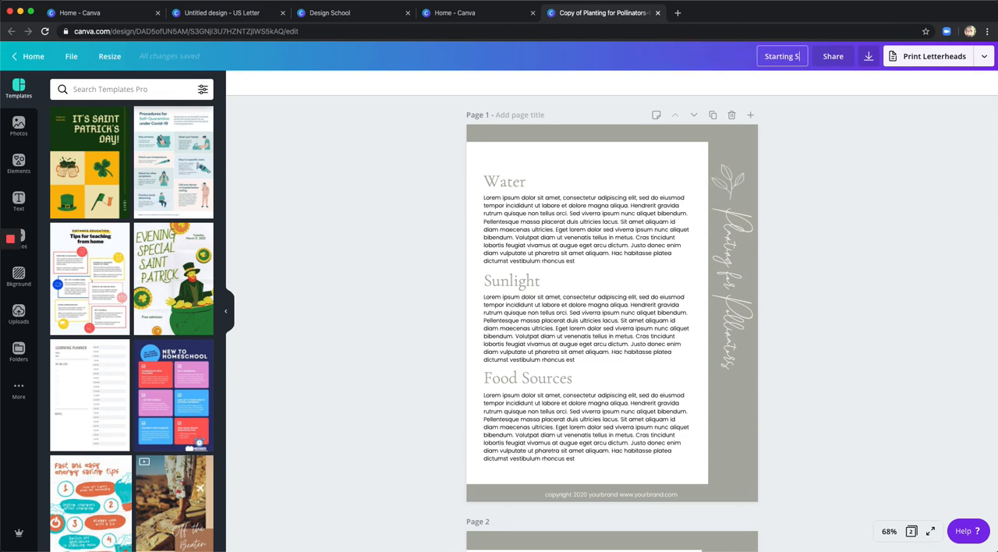
pyautogui.write('eeds')
# Replace the vertical title text on page 1 with "Starting Seeds".
pyautogui.click(724, 266)
pyautogui.doubleClick(724, 266)
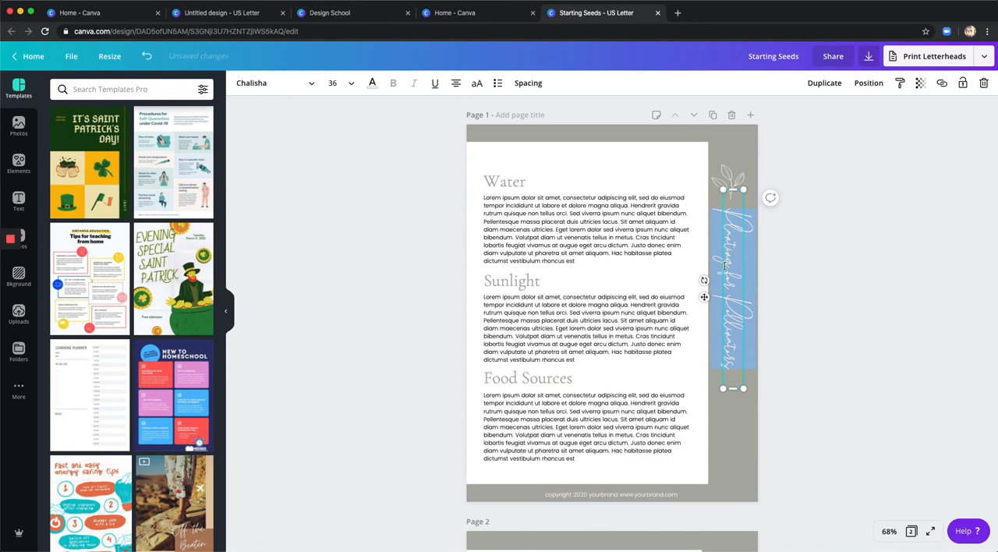
pyautogui.write('Starting')
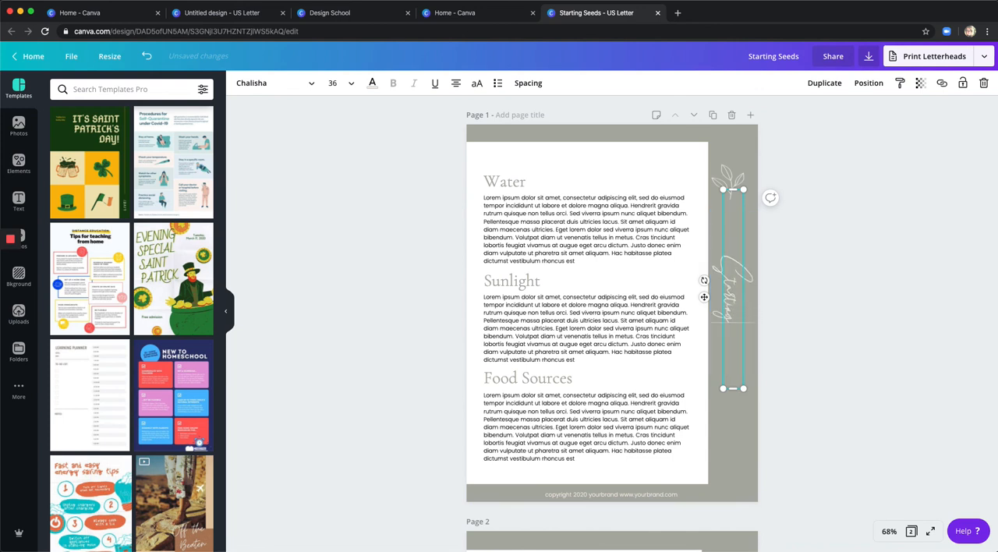
pyautogui.write(' Seeds')
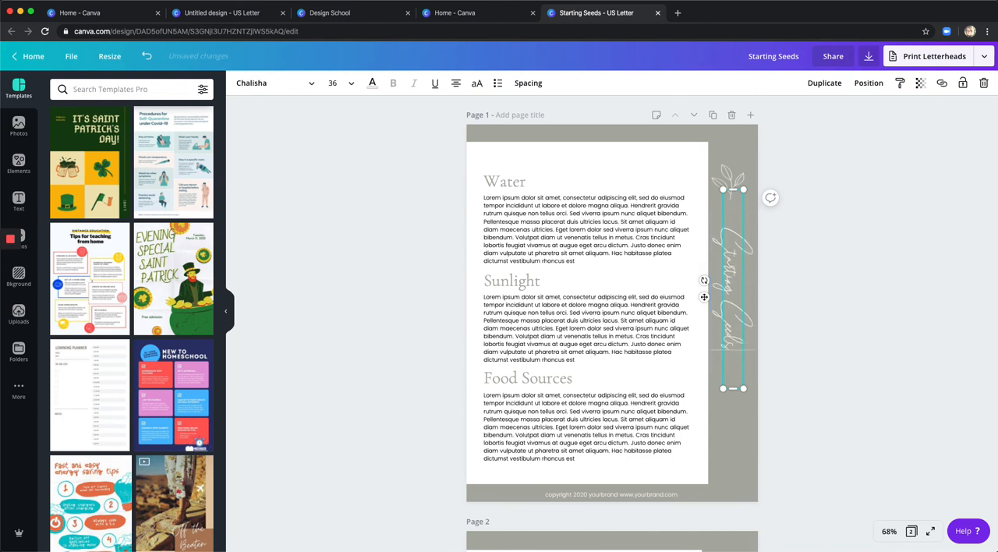
pyautogui.click(521, 187)
pyautogui.click(533, 294)
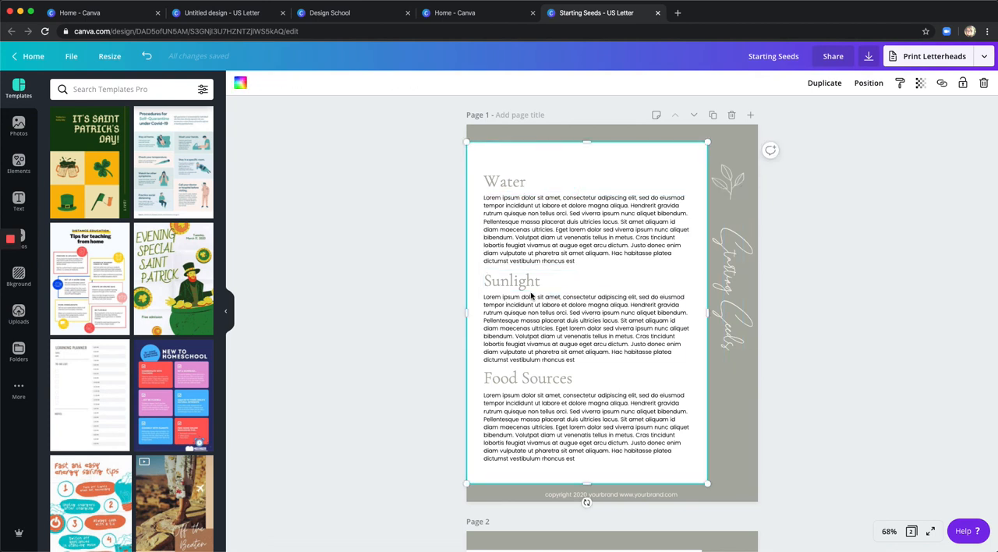
pyautogui.click(533, 295)
pyautogui.click(531, 379)
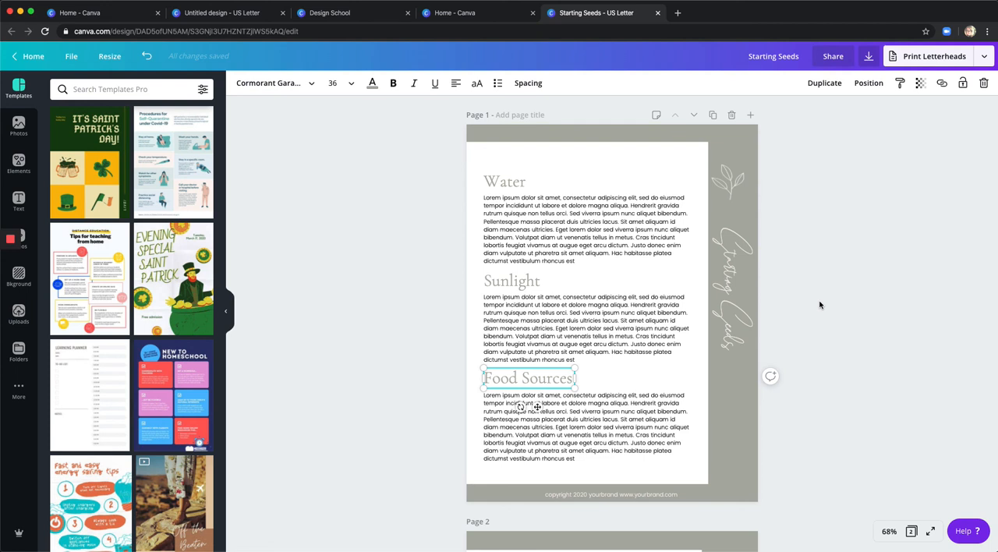
# Move the leaf graphic on page 1 down so it sits just above the vertical Starting Seeds title.
pyautogui.click(736, 195)
pyautogui.moveTo(736, 195); pyautogui.dragTo(732, 216)
pyautogui.click(832, 205)
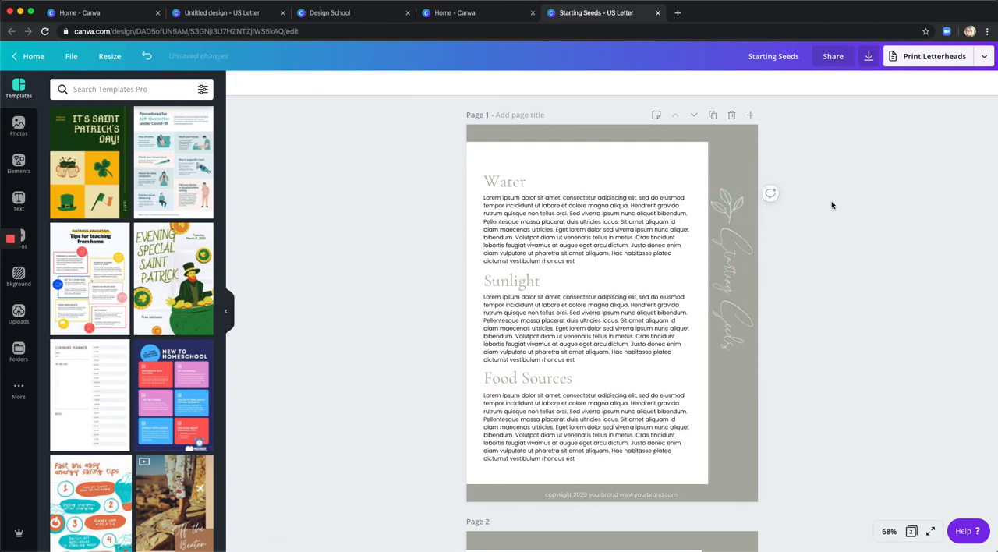